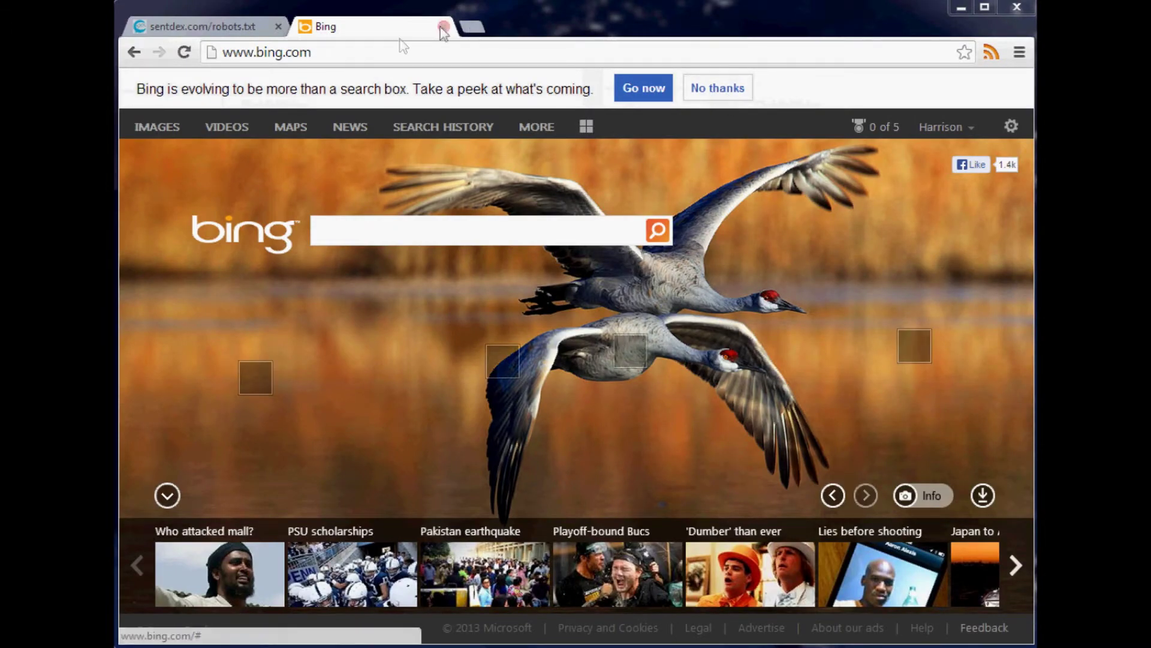
Go to bing.com/webmaster to load the Bing Webmaster site list
click(391, 52)
text(/webmas)
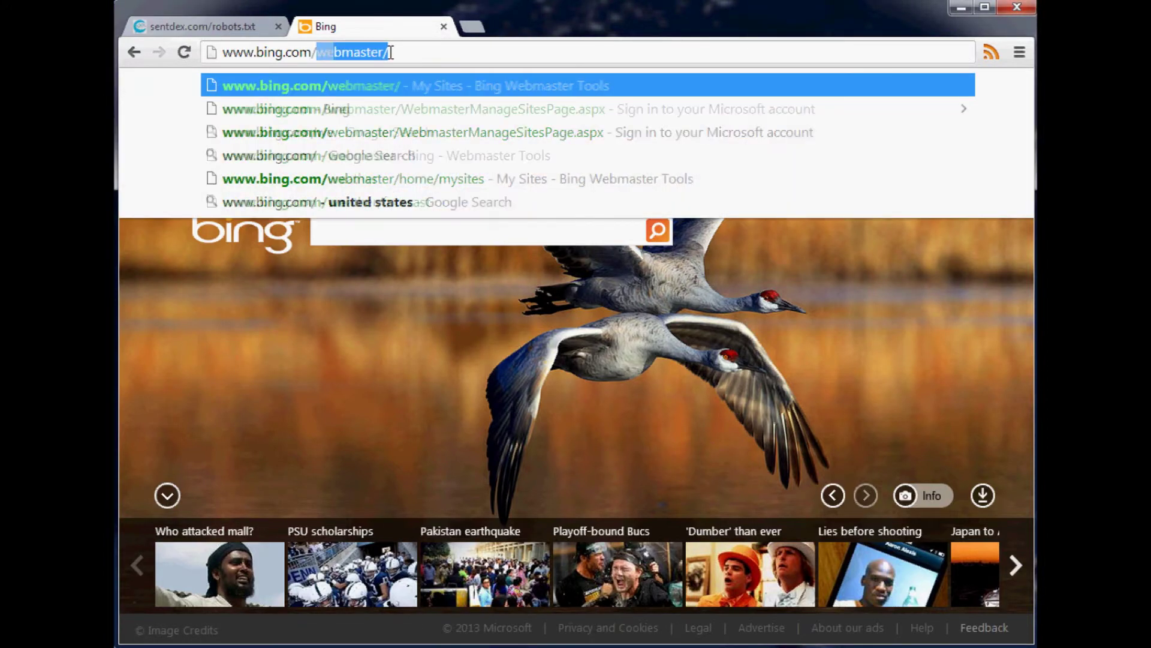
text(ter)
key(Return)
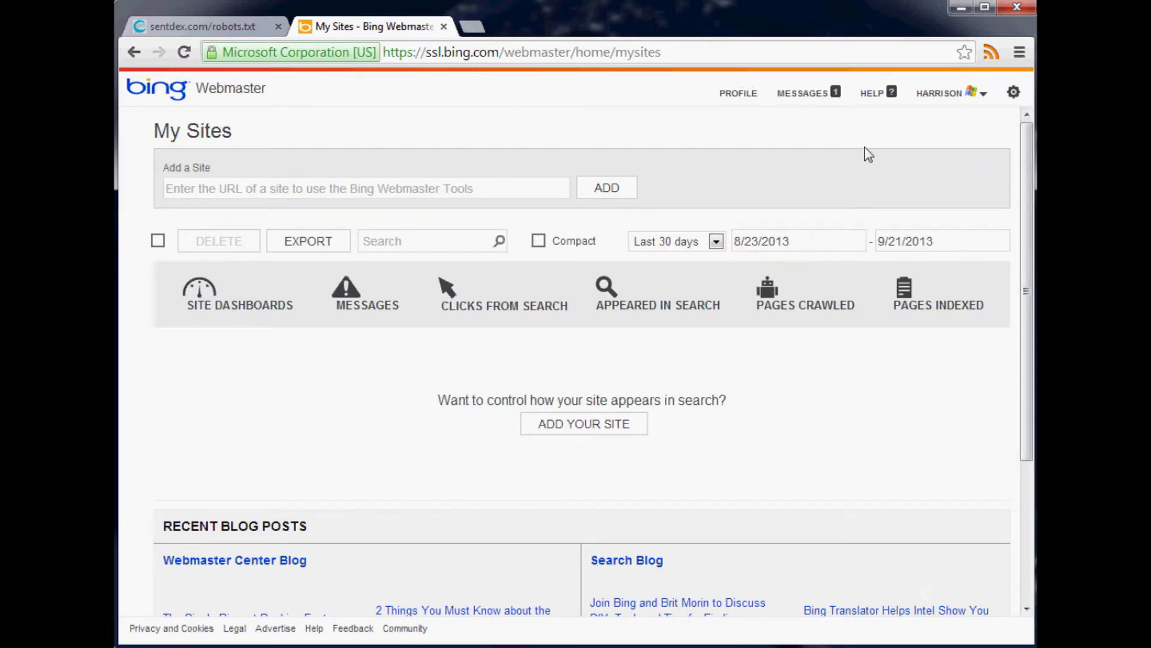
click(240, 188)
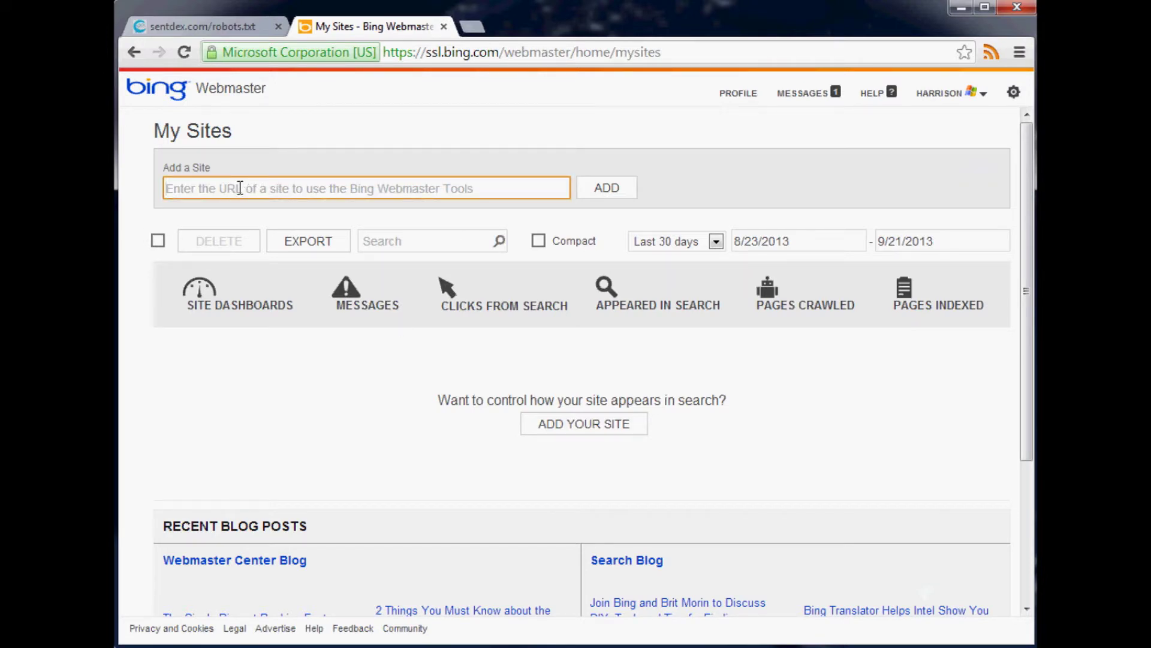
text(http://semtdex)
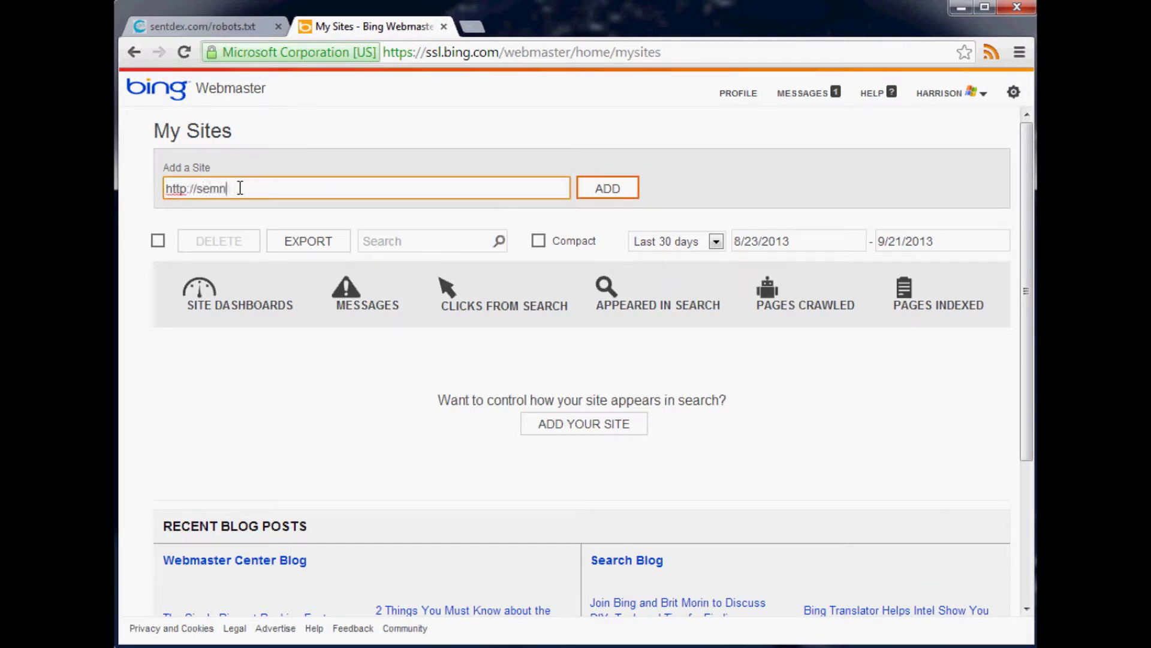
key(BackSpace)
key(BackSpace)
key(BackSpace)
key(BackSpace)
key(BackSpace)
text(ntdex.com)
click(594, 191)
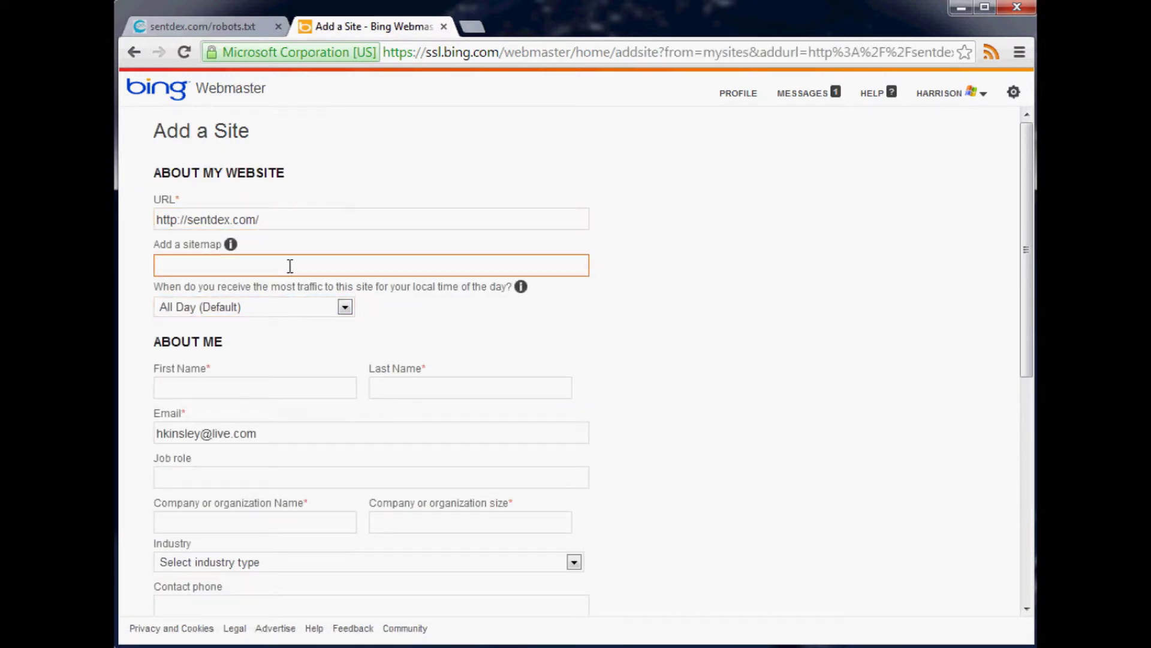
click(240, 264)
text(http://sentdex.com/sitemap.xml)
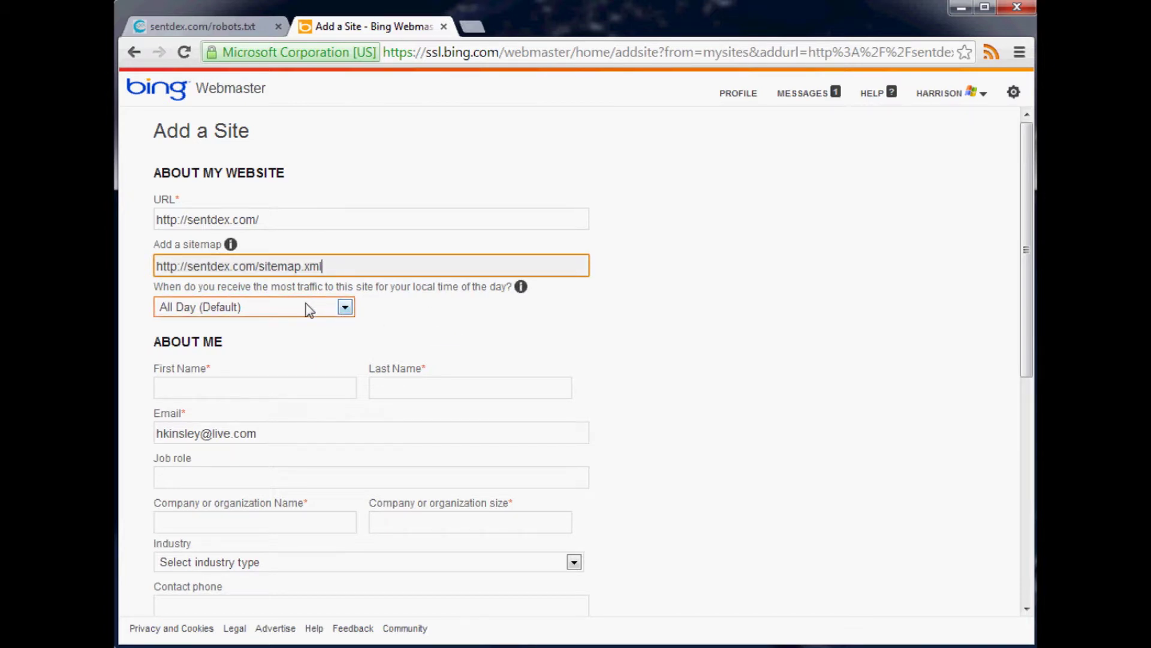
click(192, 312)
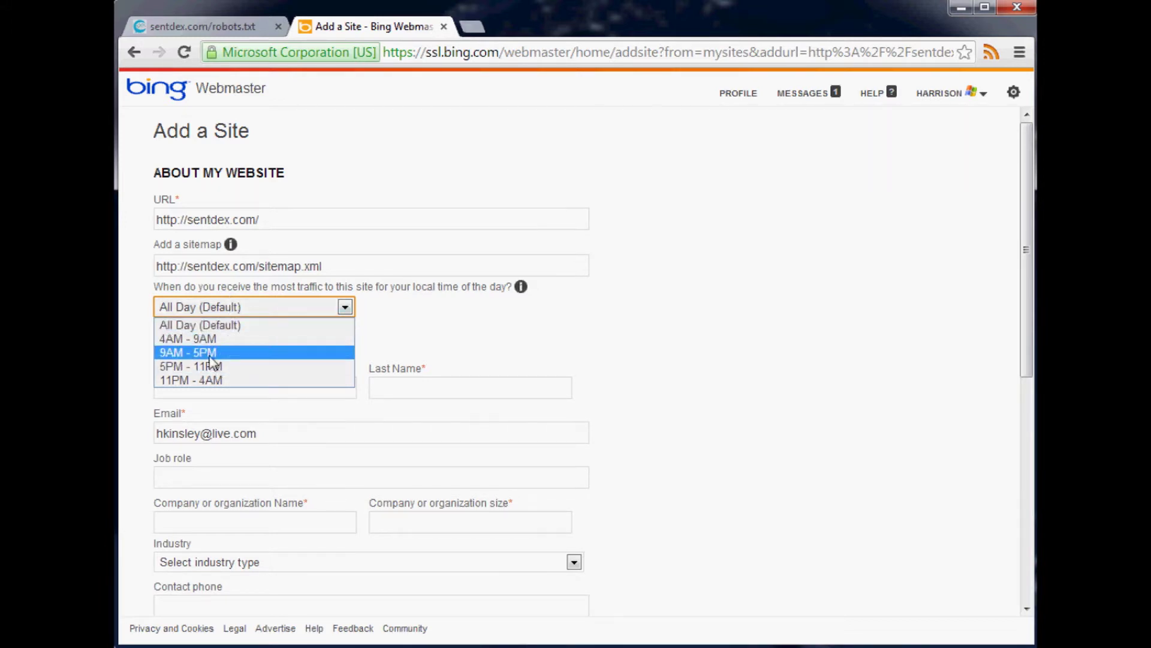
click(174, 354)
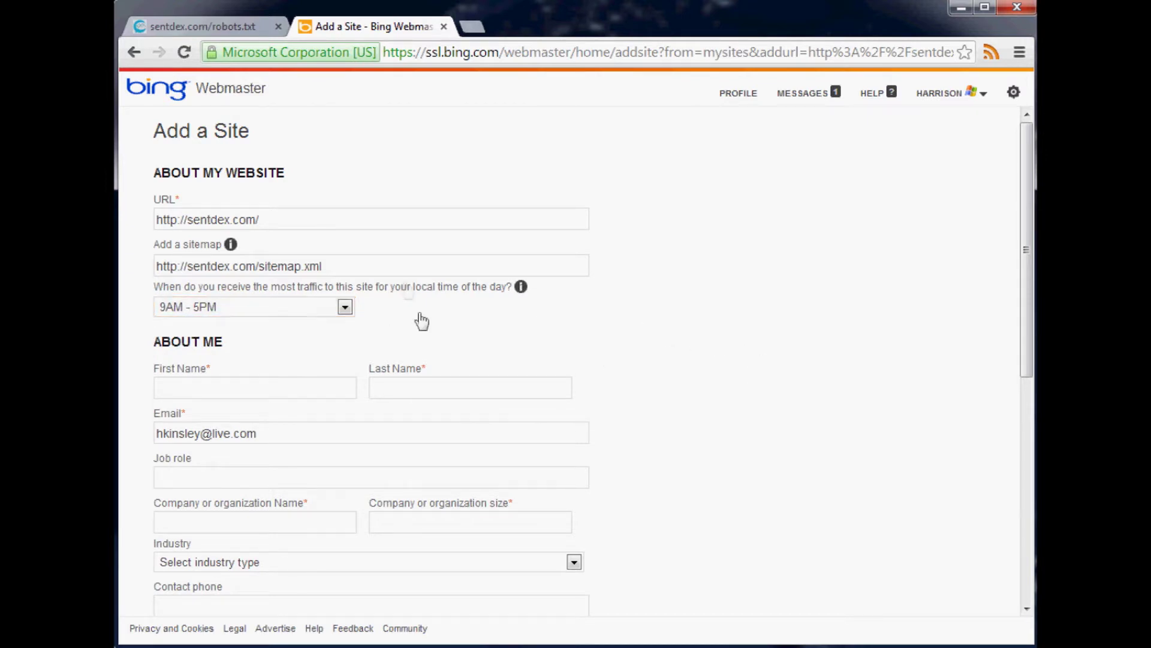
scroll(420, 318, down, 3)
click(397, 258)
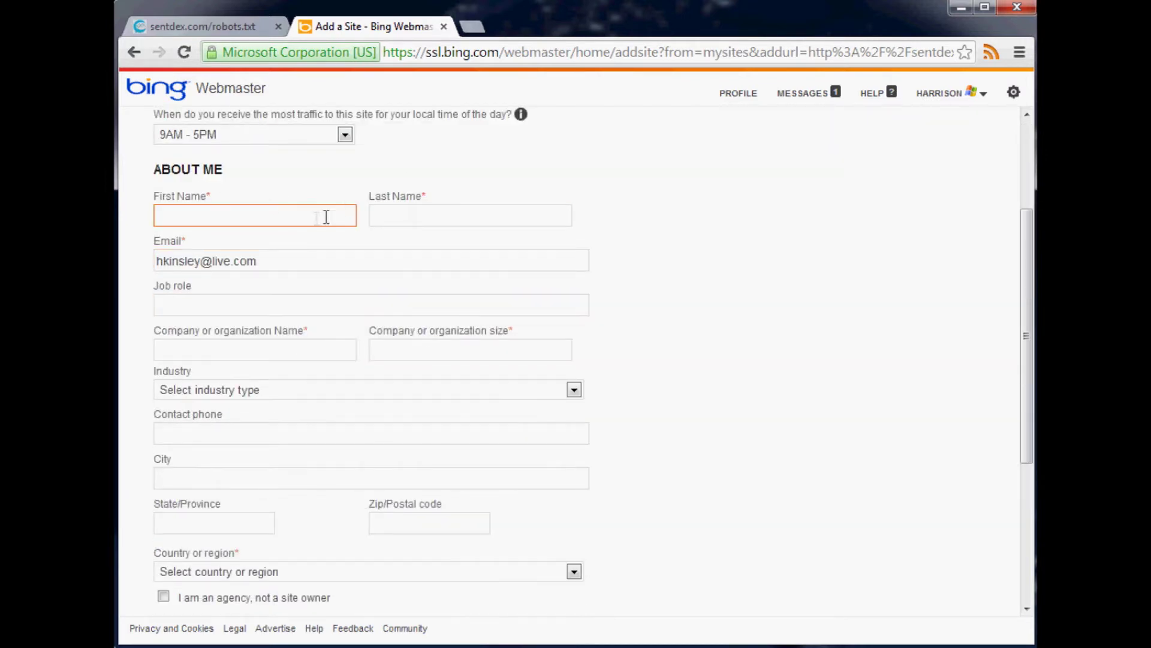
Enter the owner's first and last name, job role Founder of Sentdex, company Sentdex, size 3
click(306, 221)
text(Harrison)
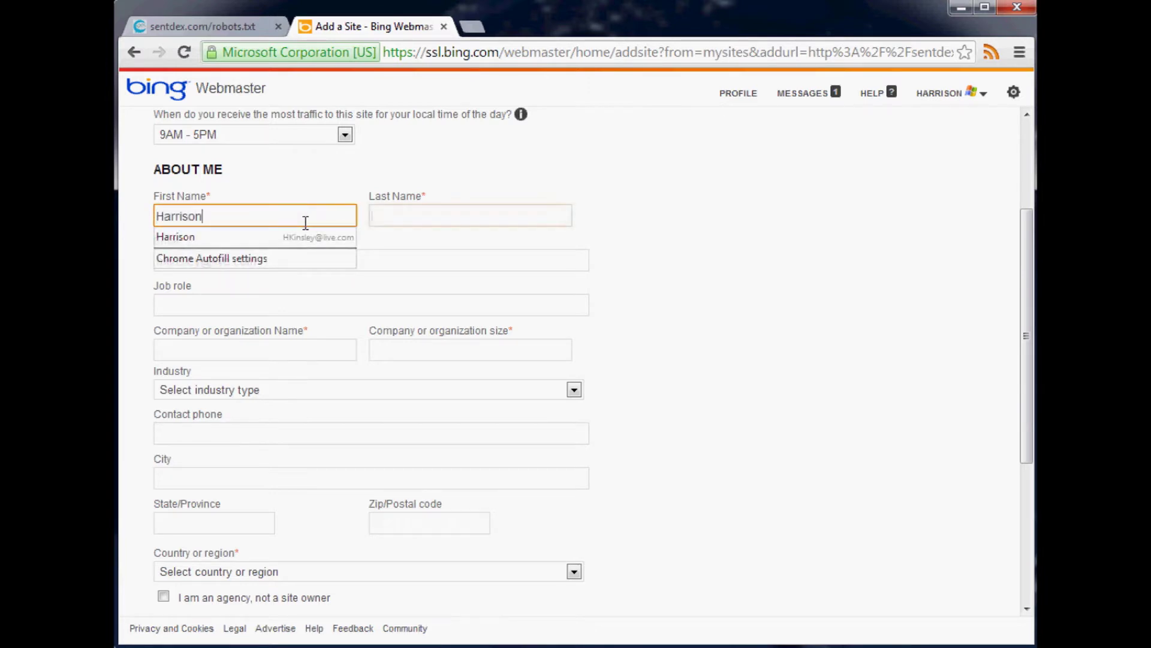
key(Tab)
text(Kinsley)
key(Tab)
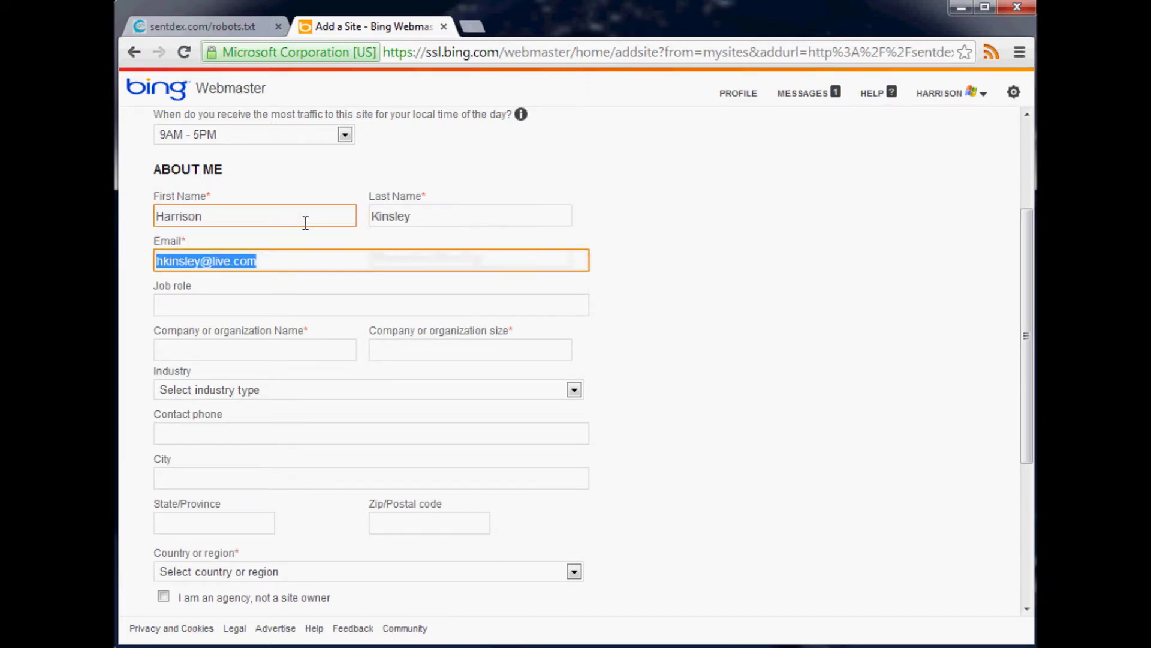
click(278, 302)
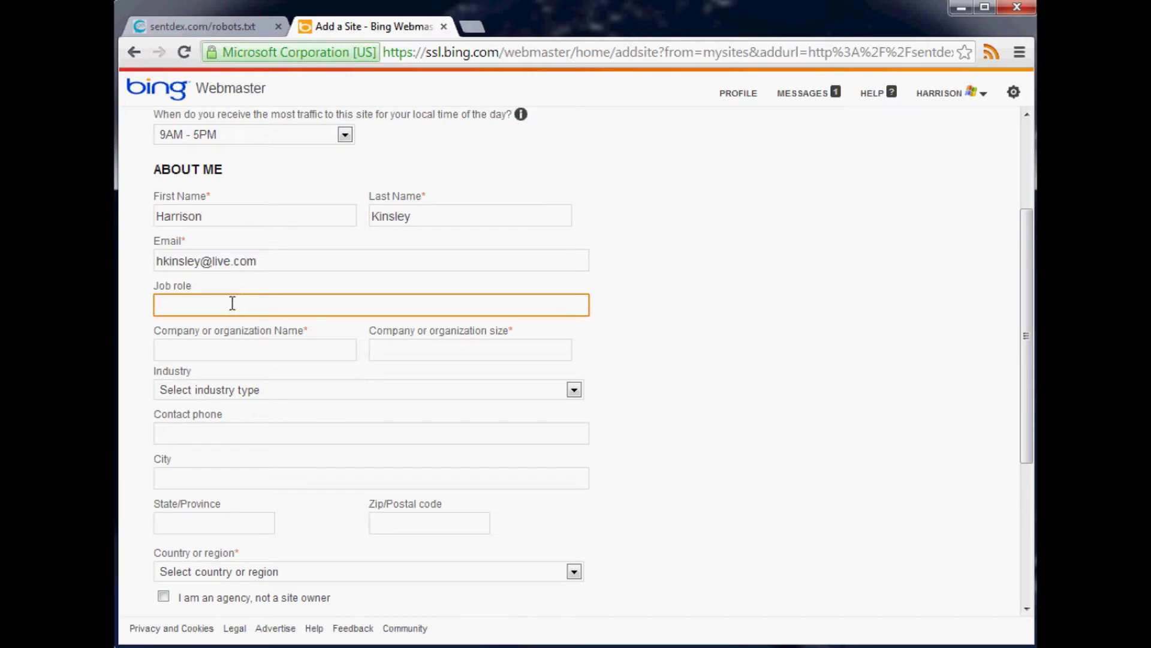
text(Founder of Sentdex)
key(Tab)
text(Sentdex)
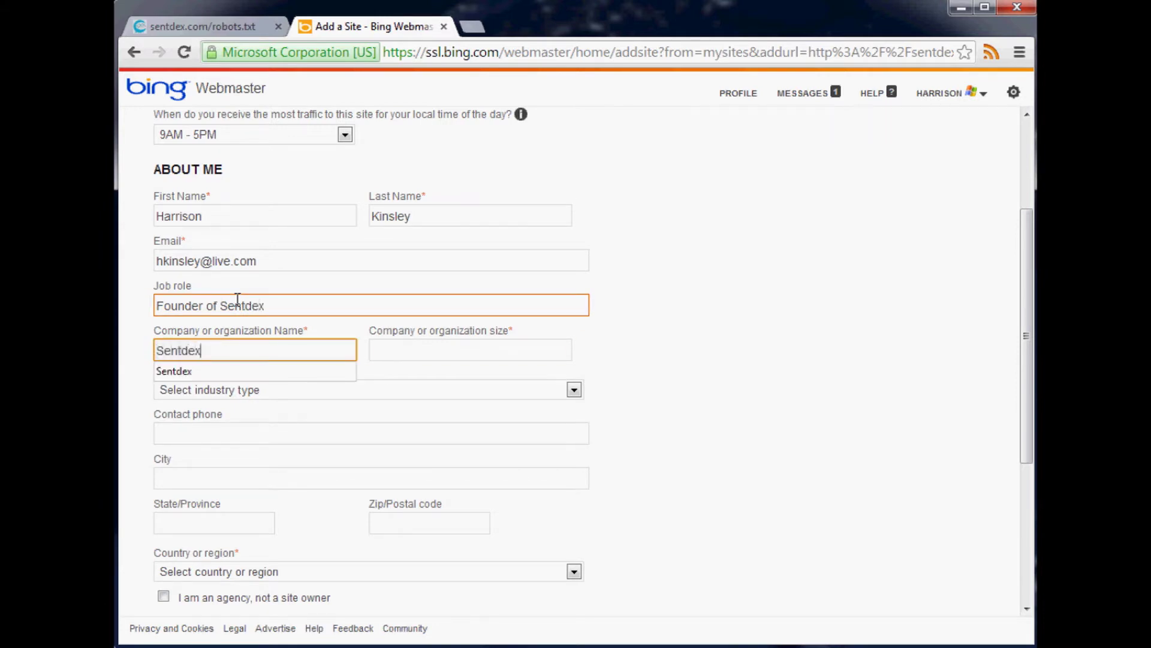
key(Tab)
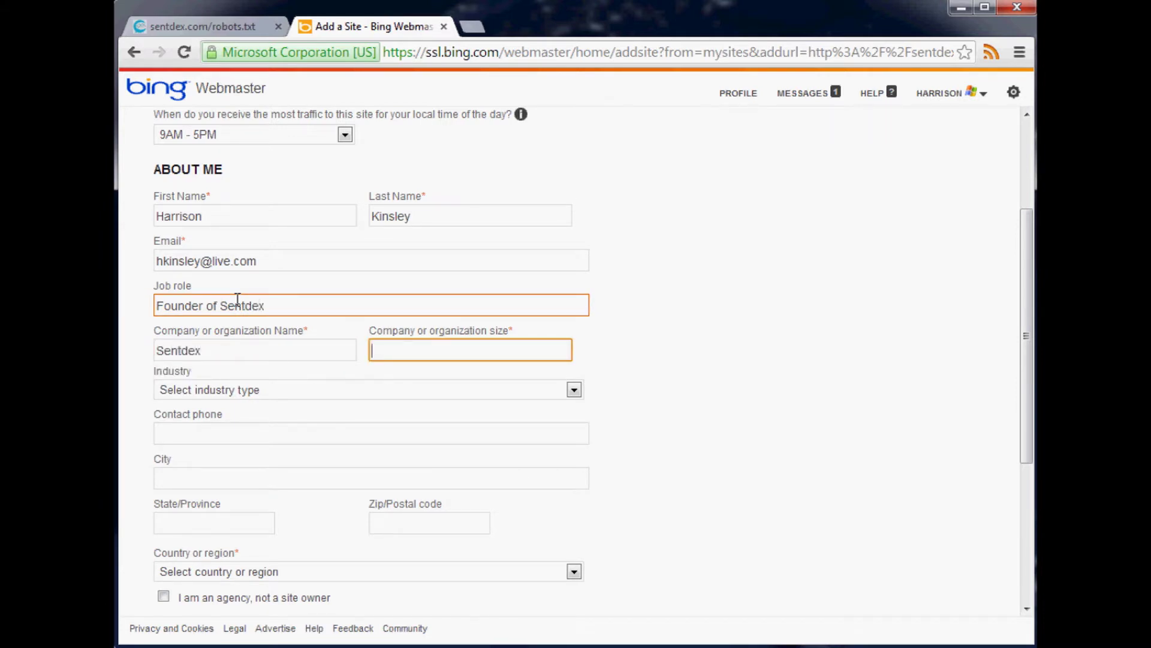
text(3)
Choose Financial Services as the industry and United States as the country or region
click(236, 391)
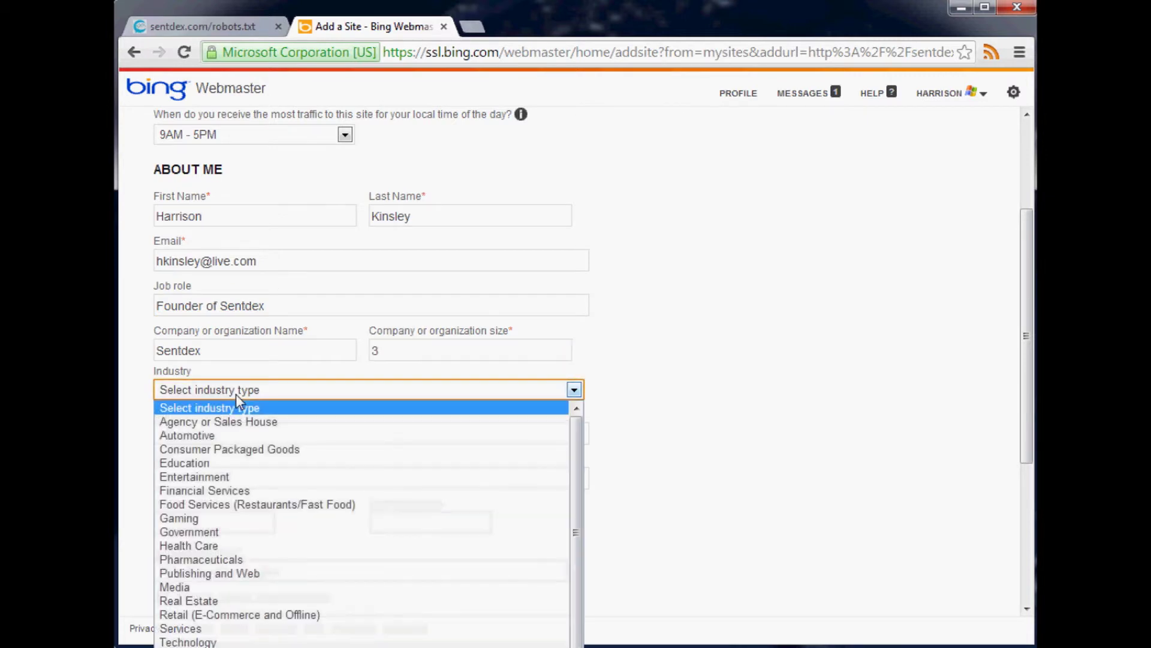
click(229, 490)
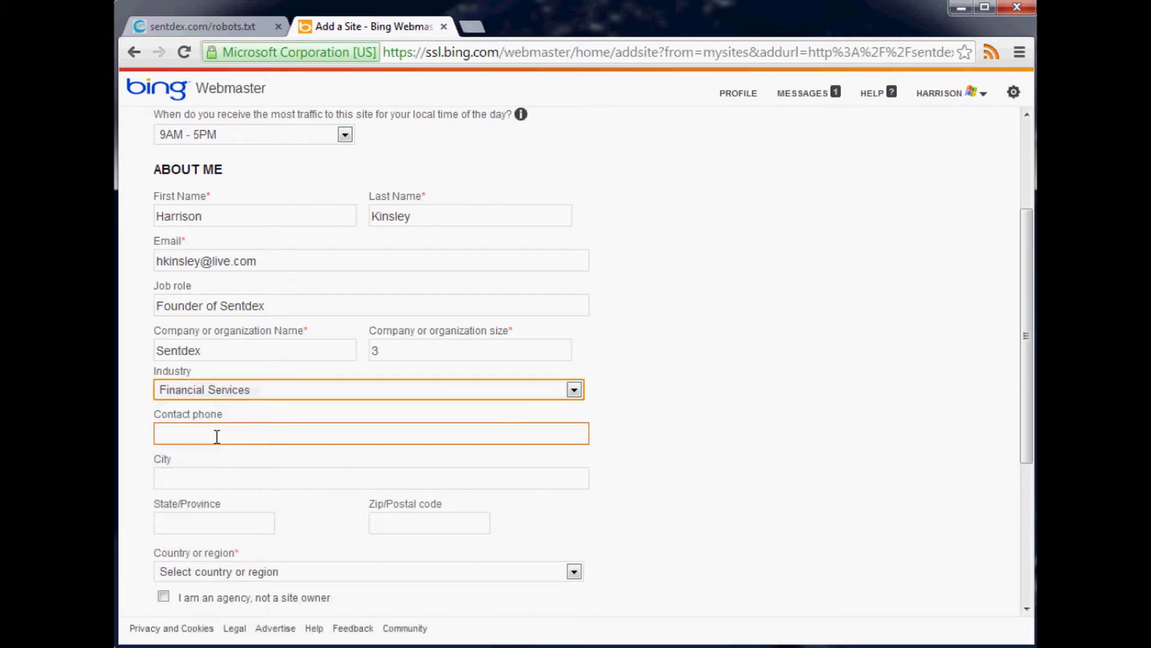
click(217, 435)
scroll(223, 424, down, 1)
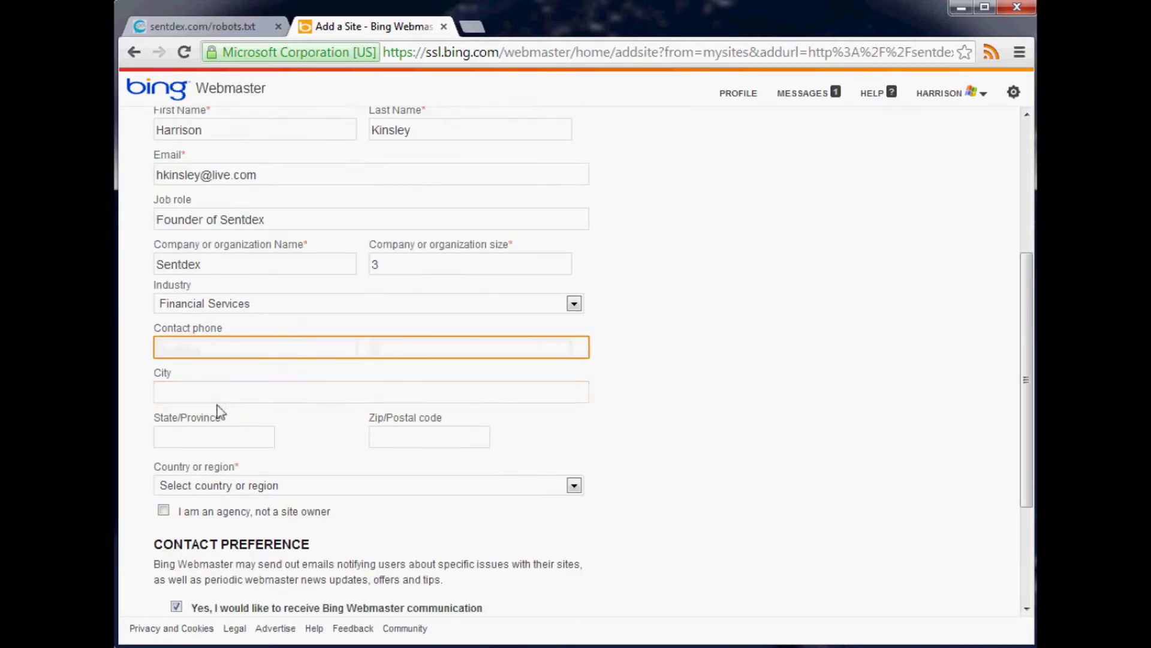
click(223, 391)
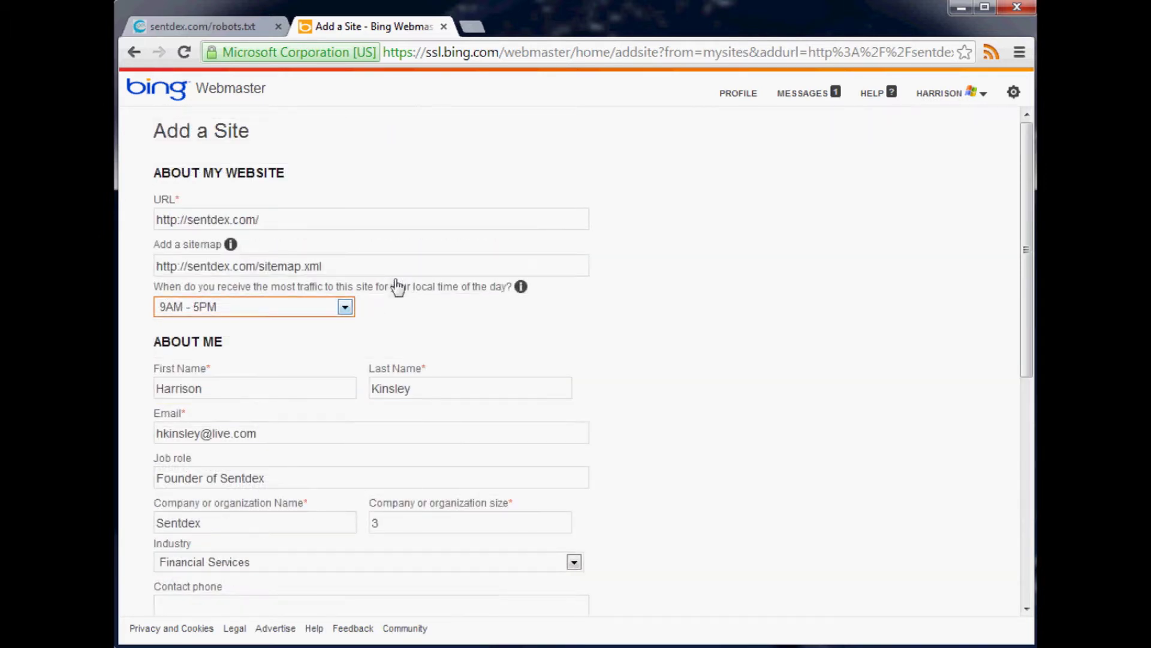
scroll(390, 285, down, 5)
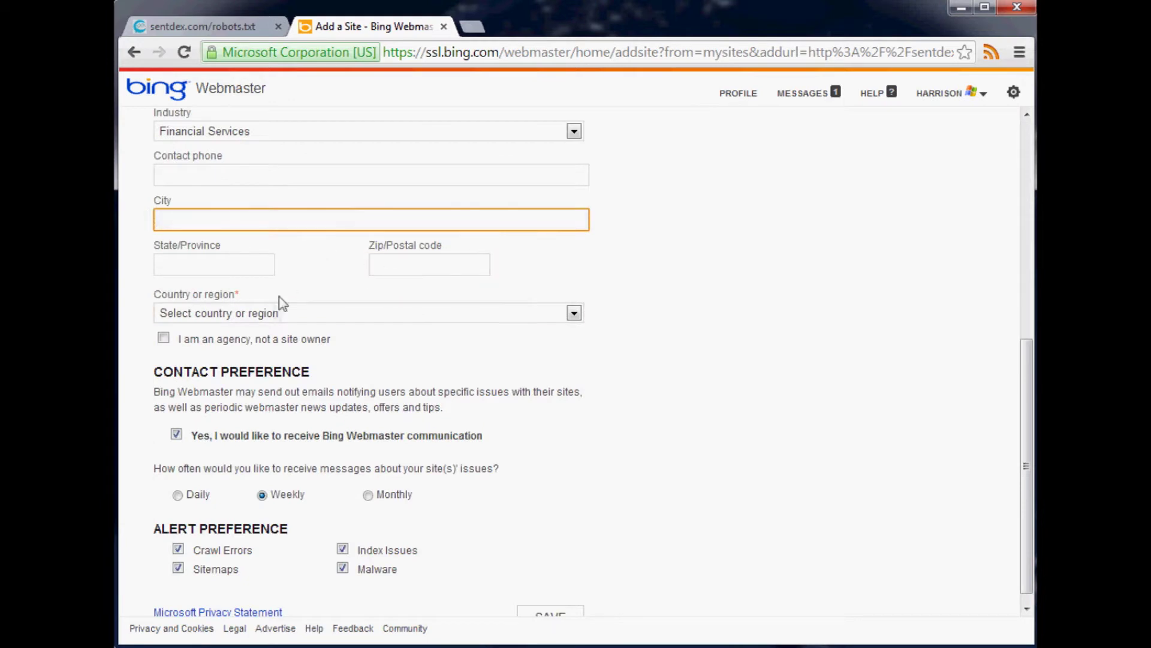
click(282, 309)
scroll(268, 390, down, 18)
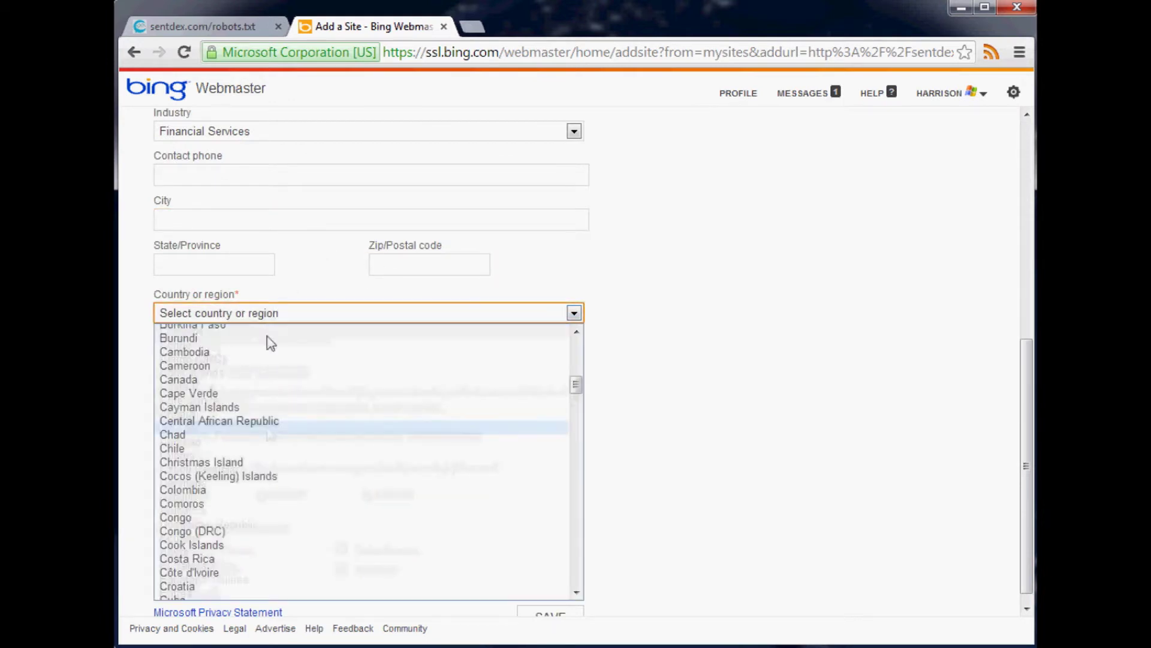
scroll(316, 474, down, 20)
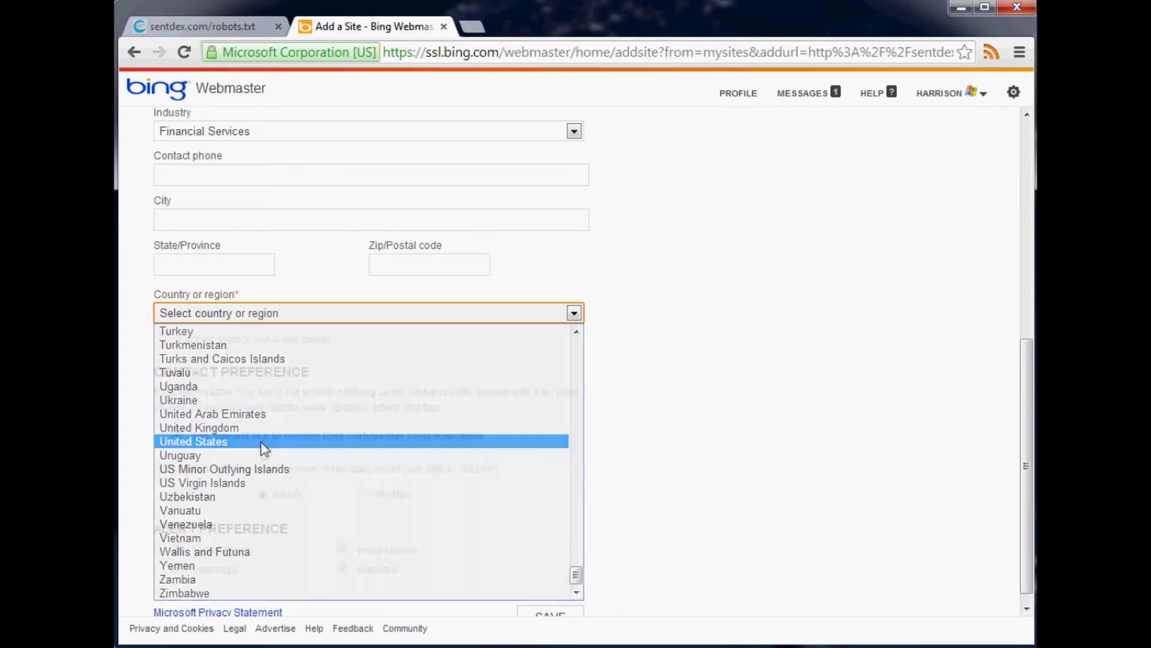
click(262, 445)
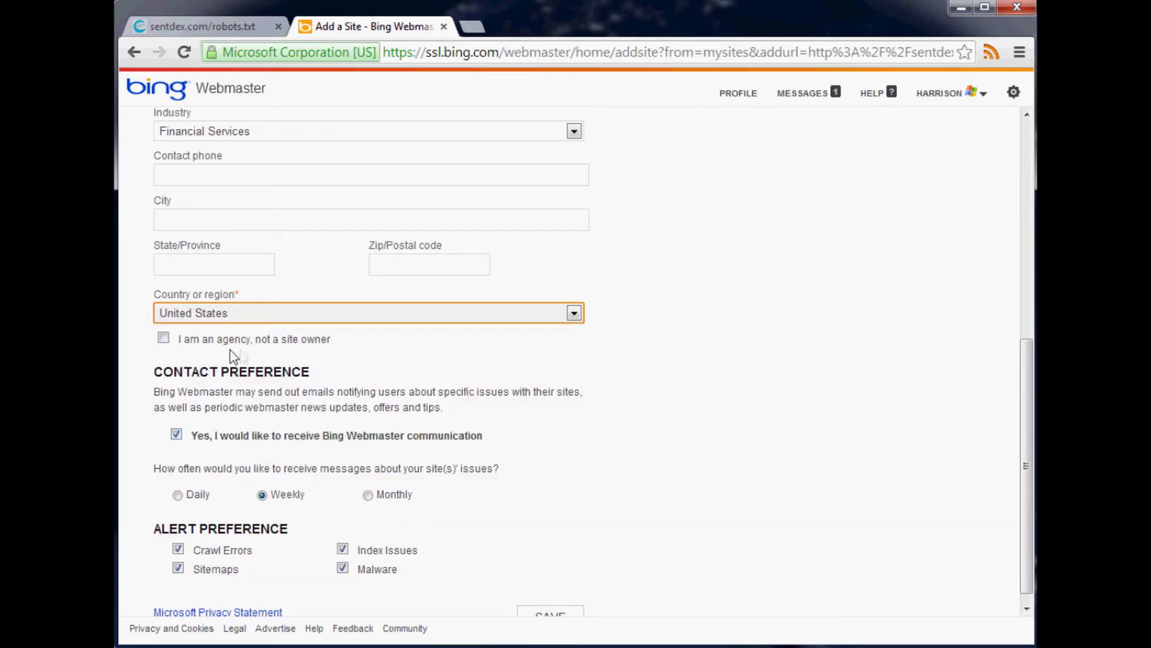
Leave weekly messages and all four alert types enabled, then save the site form
scroll(264, 362, down, 2)
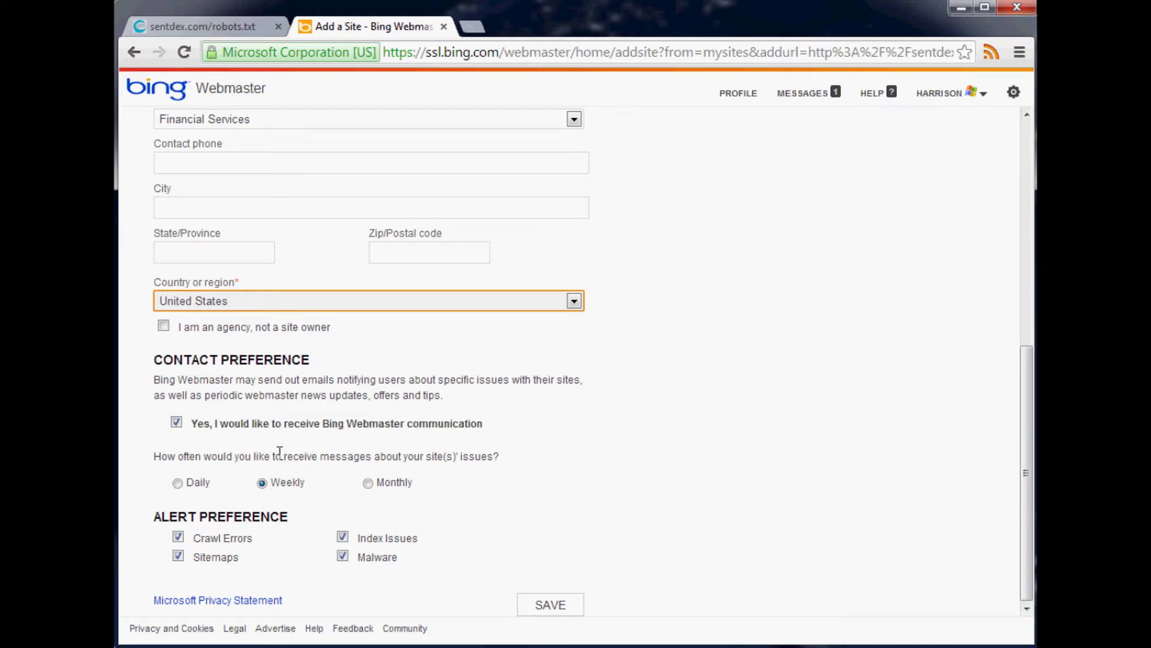
drag(259, 456, 374, 449)
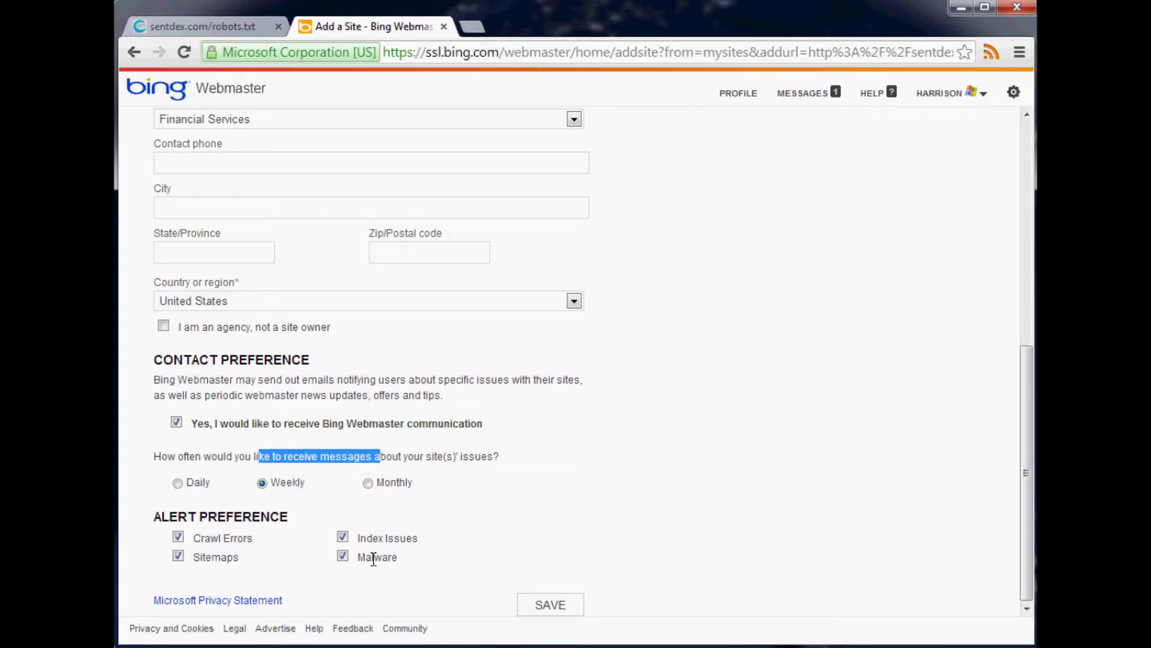
drag(397, 564, 356, 567)
click(771, 587)
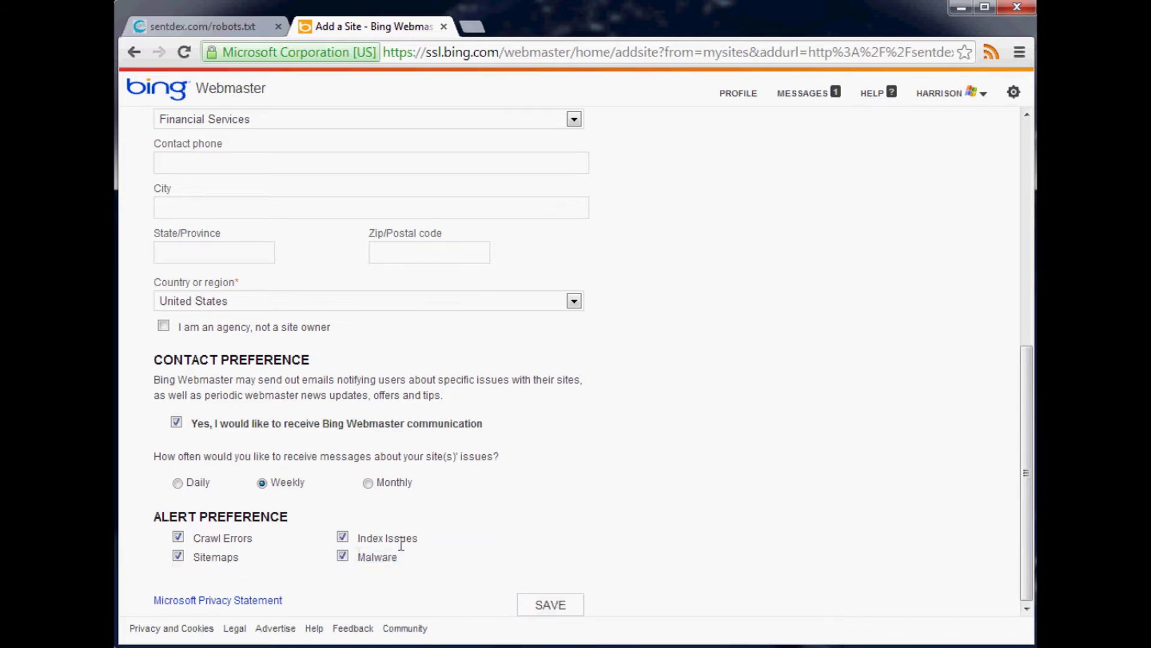
click(574, 607)
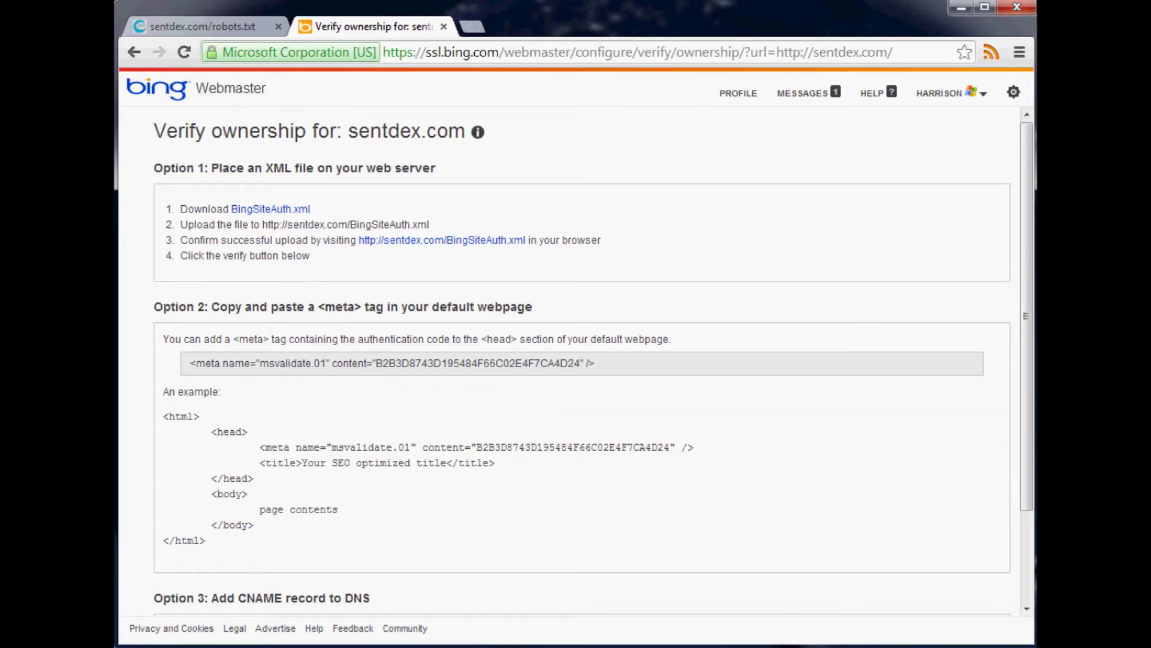
Download and keep the BingSiteAuth.xml verification file
scroll(523, 271, down, 2)
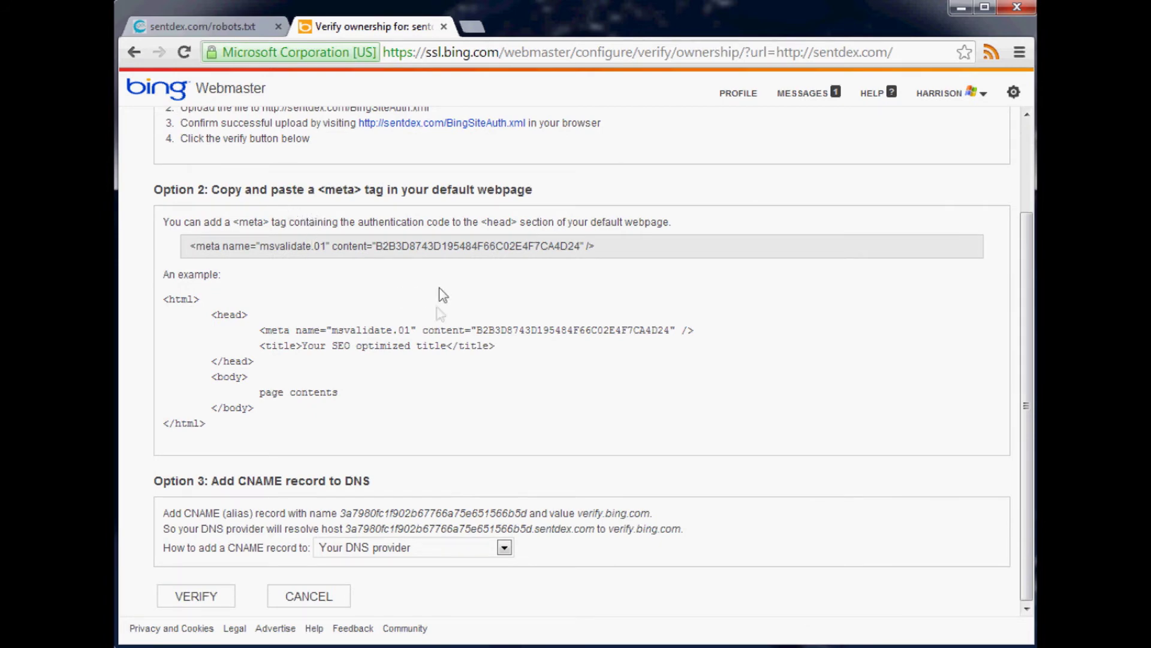
drag(208, 480, 354, 480)
scroll(360, 483, up, 2)
click(352, 398)
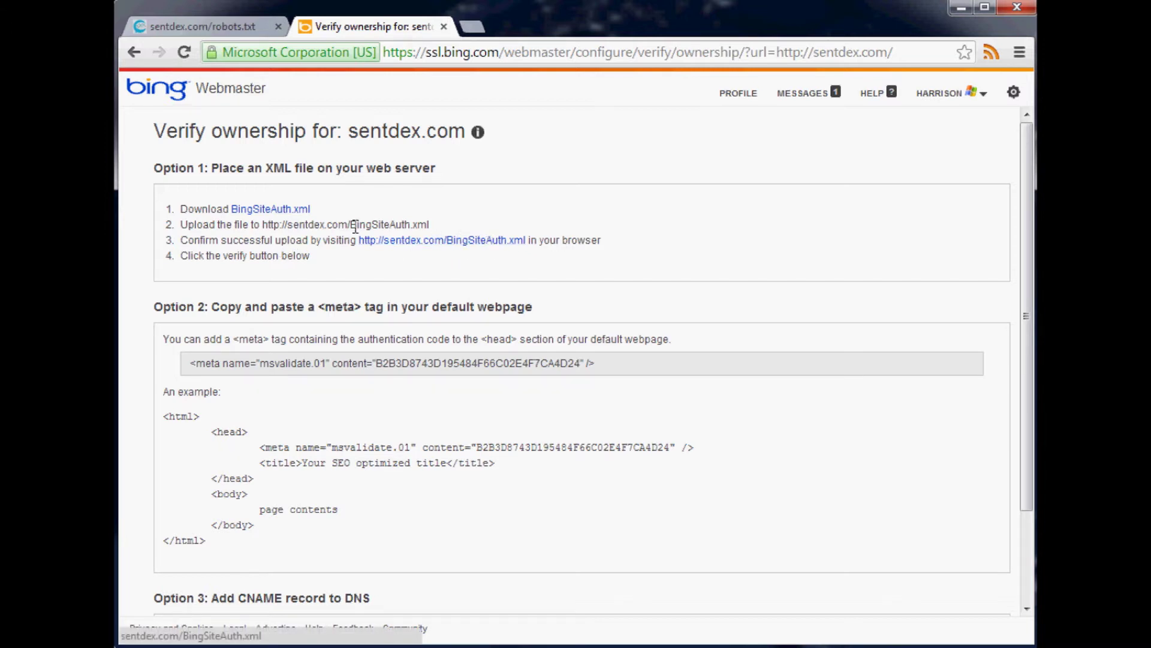
click(267, 210)
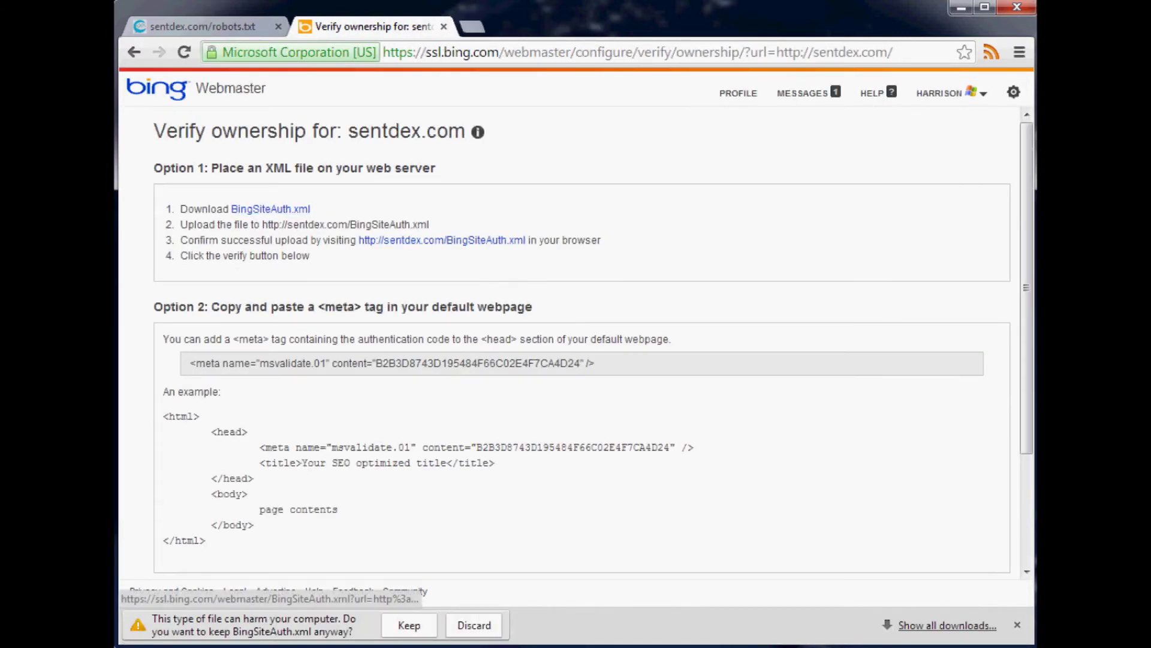
click(433, 627)
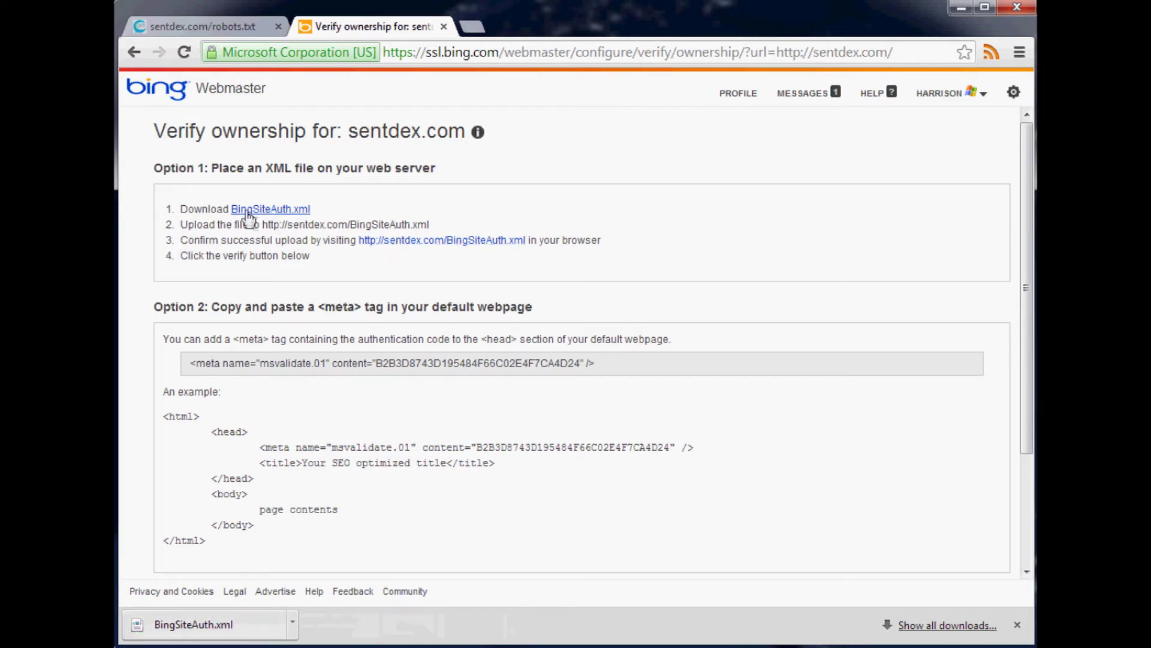
Confirm sentdex.com serves the file in a new tab, then submit the ownership verification
middle_click(405, 246)
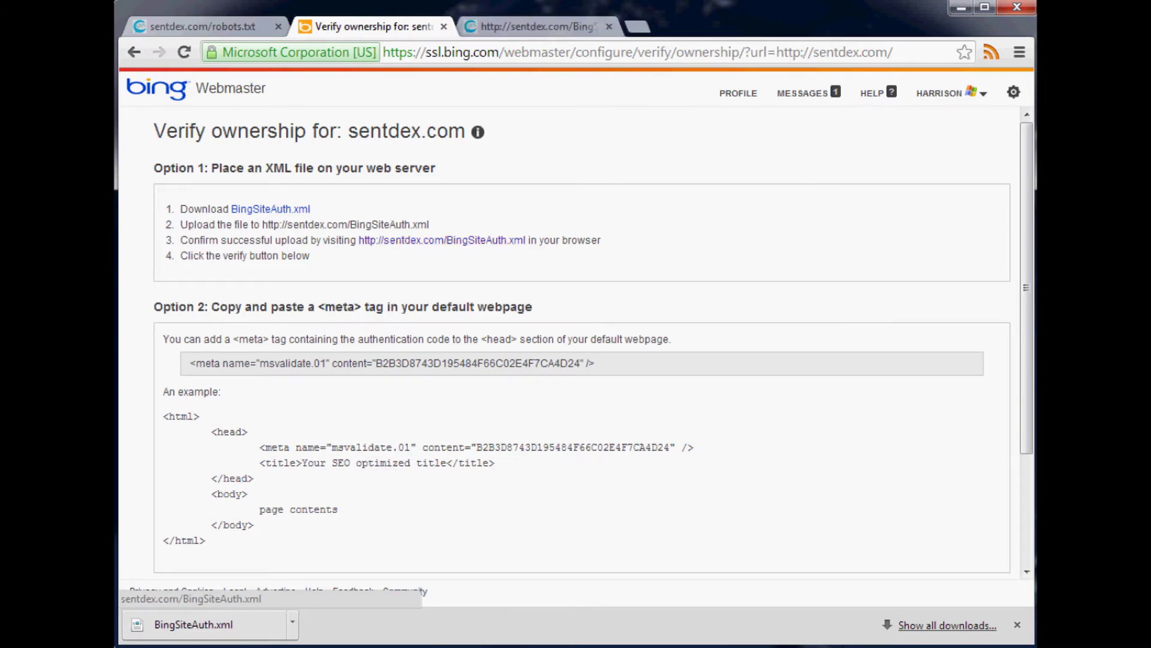
click(534, 29)
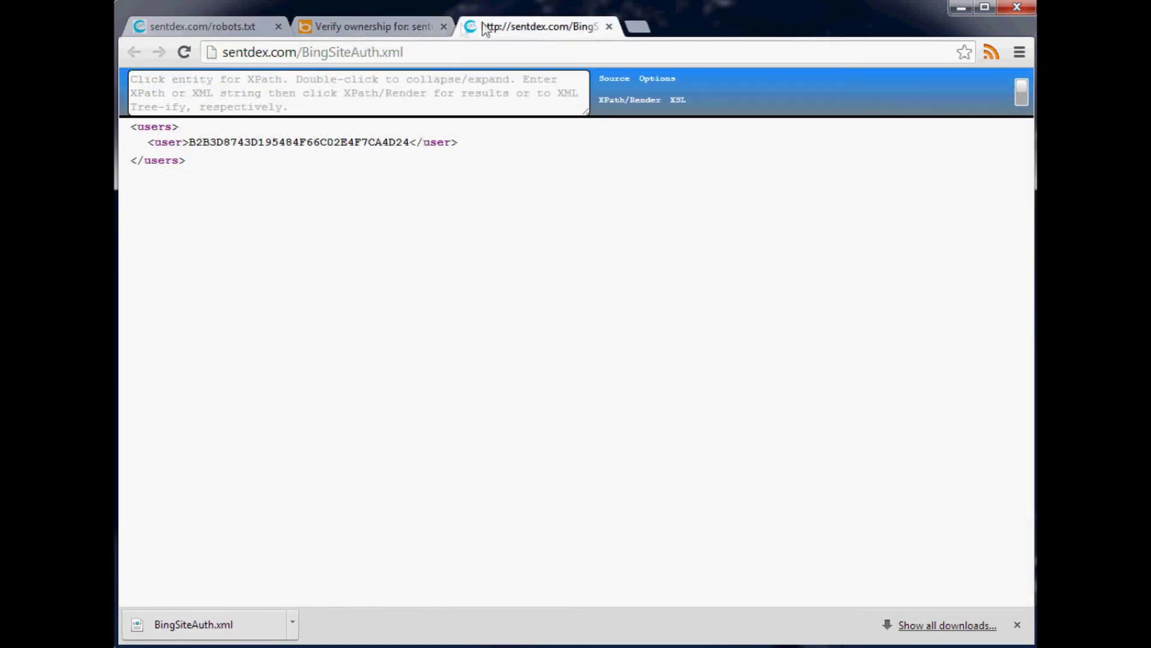
click(362, 27)
scroll(339, 216, down, 2)
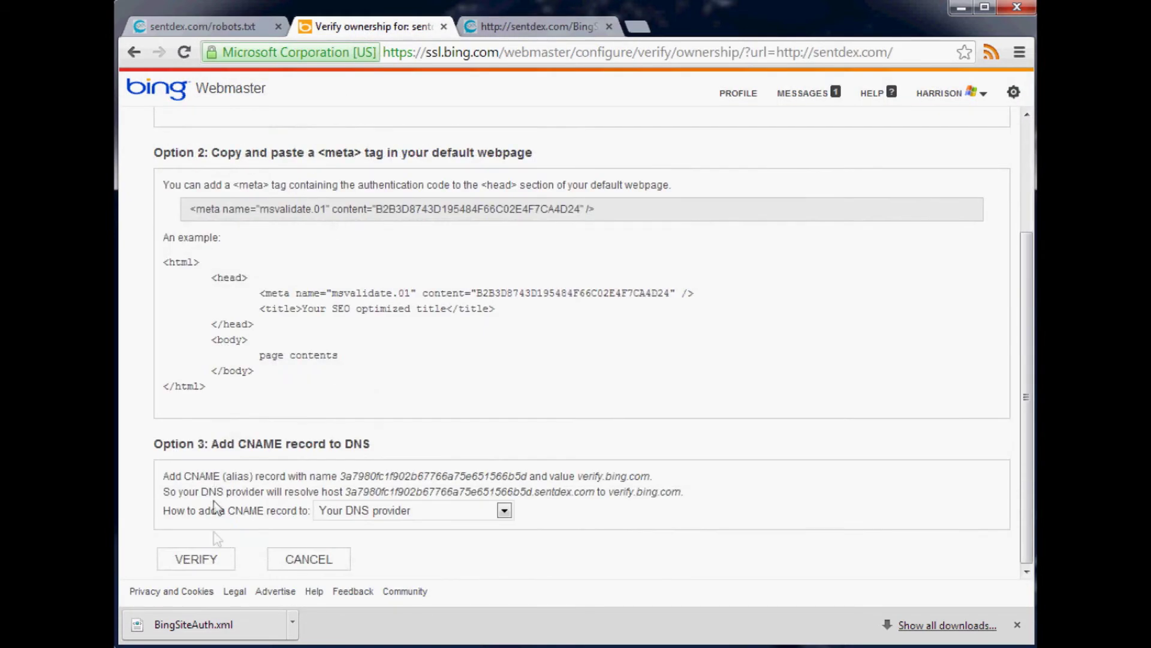
click(210, 558)
Run the sentdex.com ownership check and review the dashboard's sitemap table of URLs submitted, crawl and status
click(211, 556)
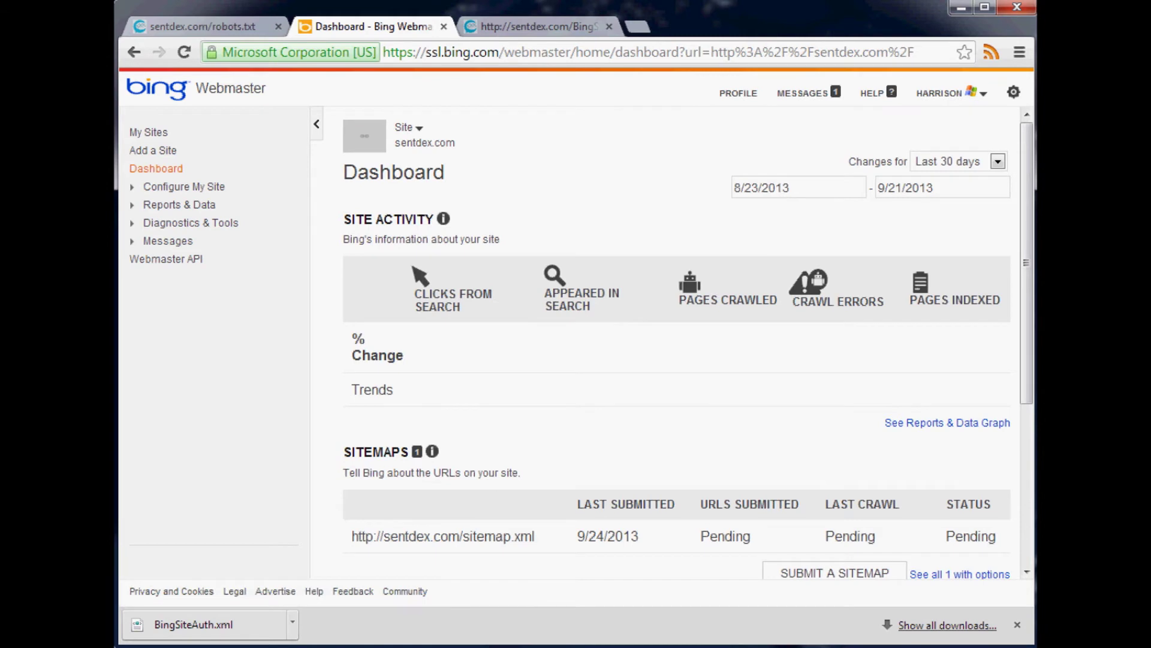
click(1018, 624)
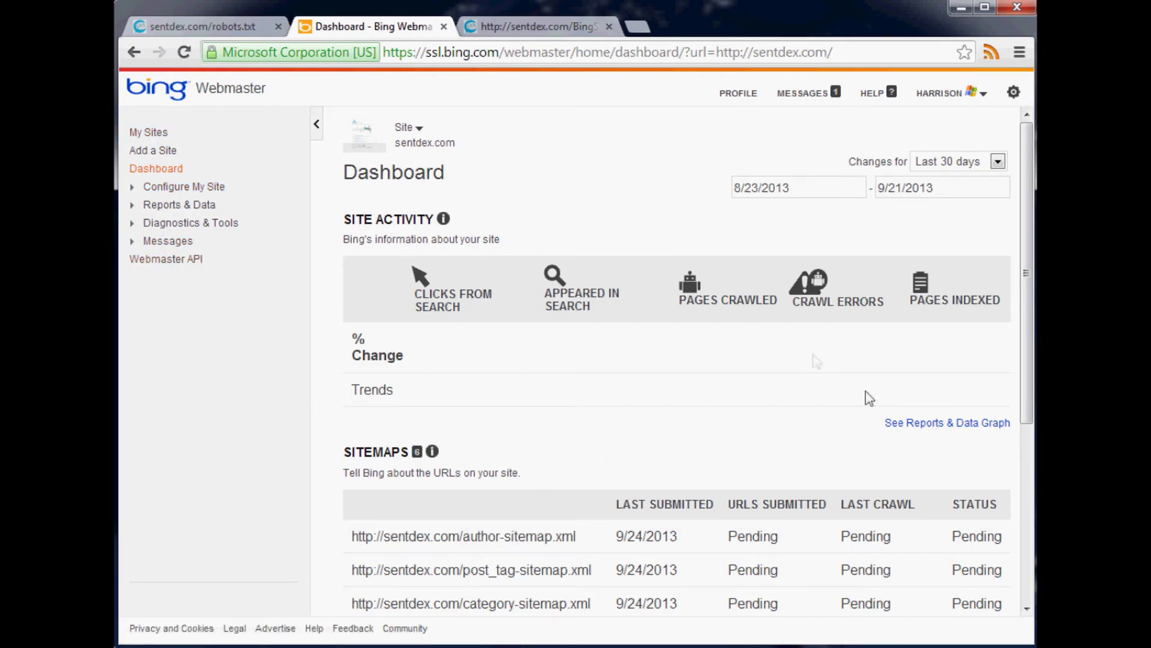
scroll(684, 407, down, 3)
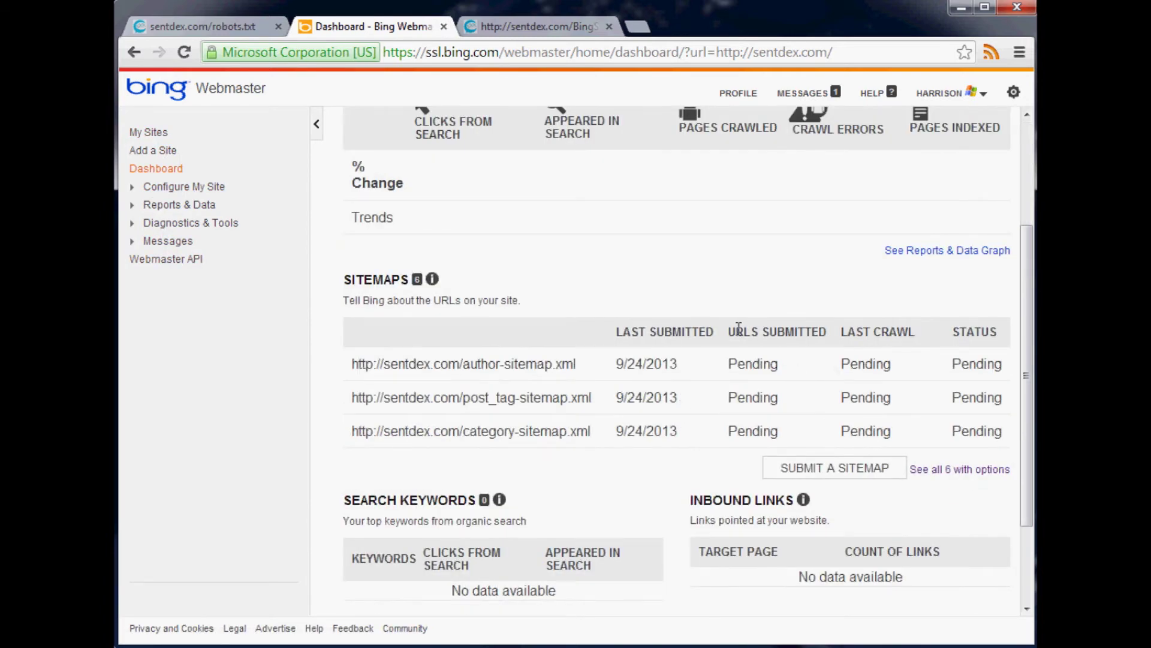
drag(736, 332, 816, 332)
double_click(873, 330)
drag(967, 332, 989, 331)
scroll(866, 333, up, 3)
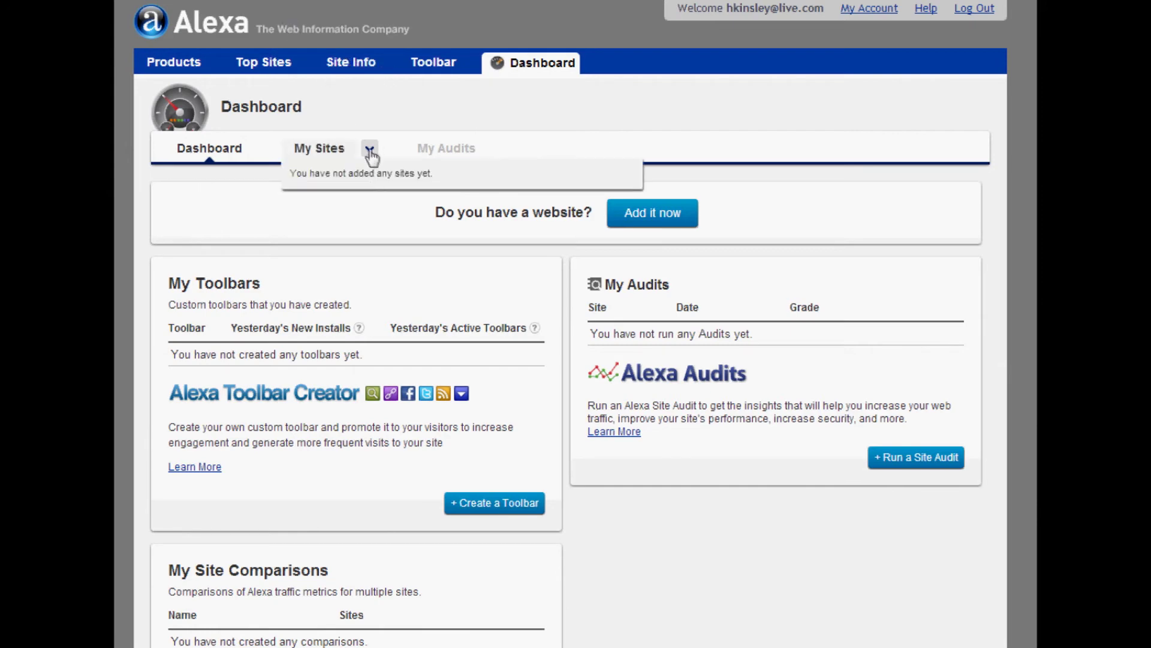
Choose 'Add it now' and look over the Intro, Basic, Insight and Advanced plans
click(672, 223)
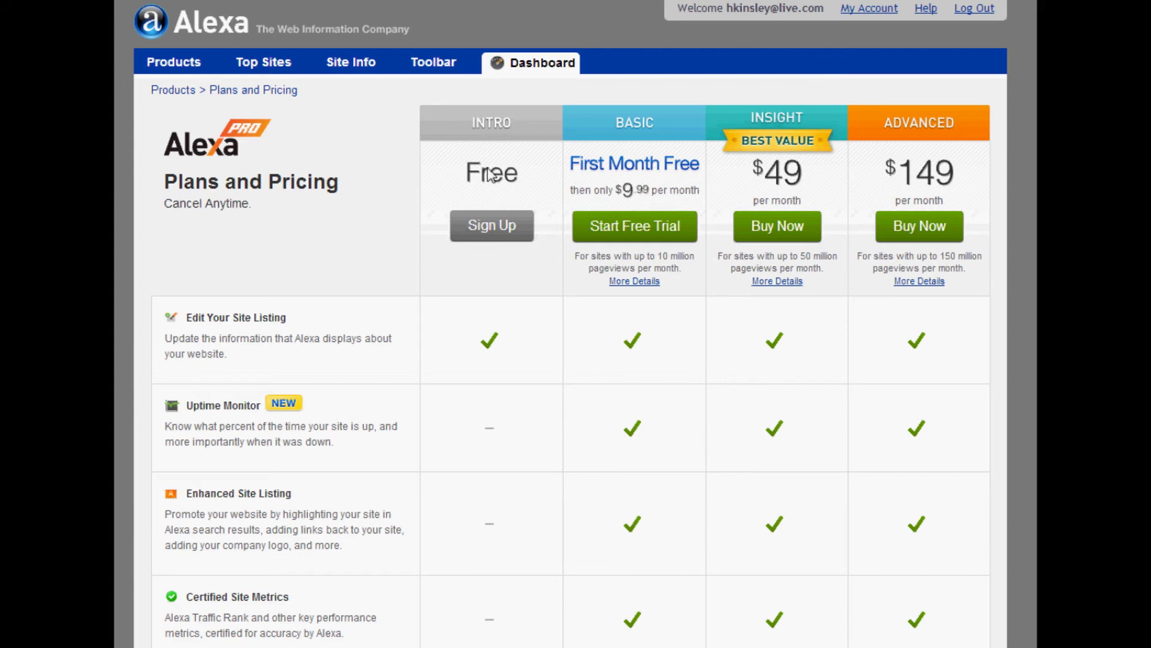
scroll(783, 187, down, 3)
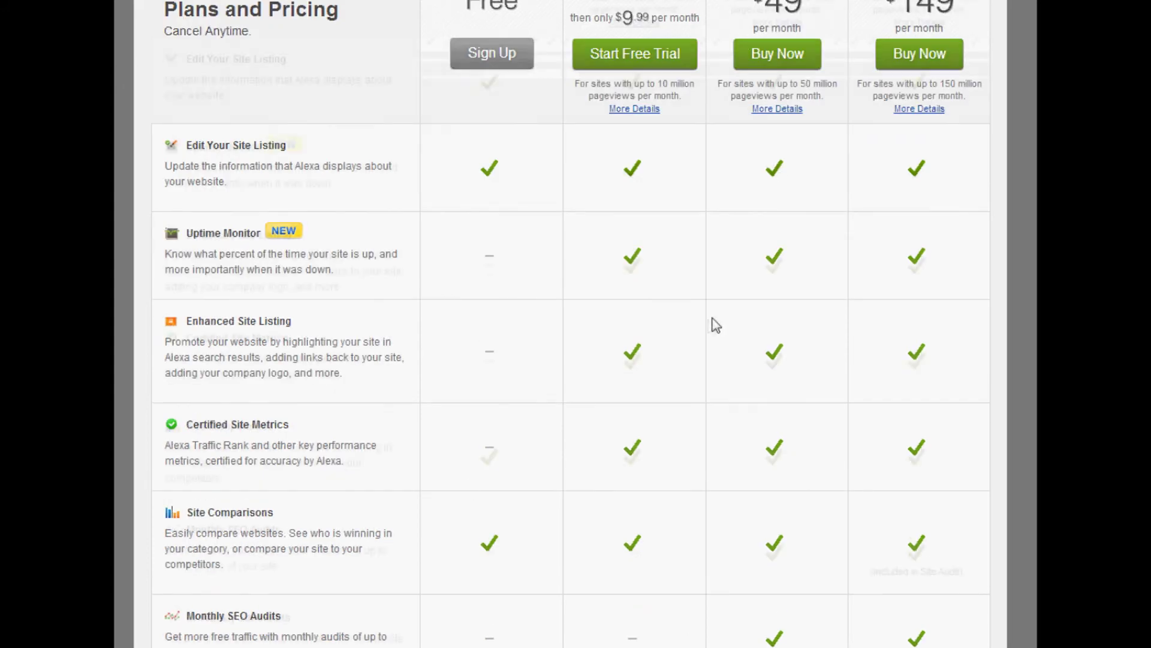
scroll(711, 321, down, 4)
scroll(771, 333, up, 7)
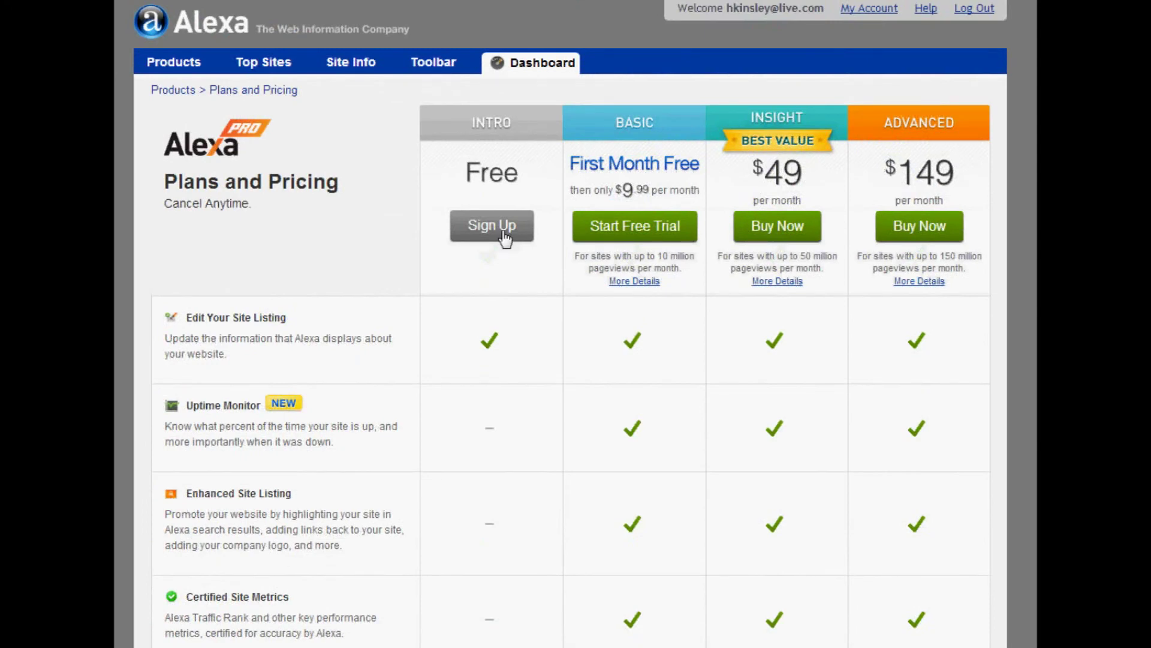
Sign up sentdex.com on the free Intro plan and proceed past the claim to public listing
click(505, 239)
click(500, 263)
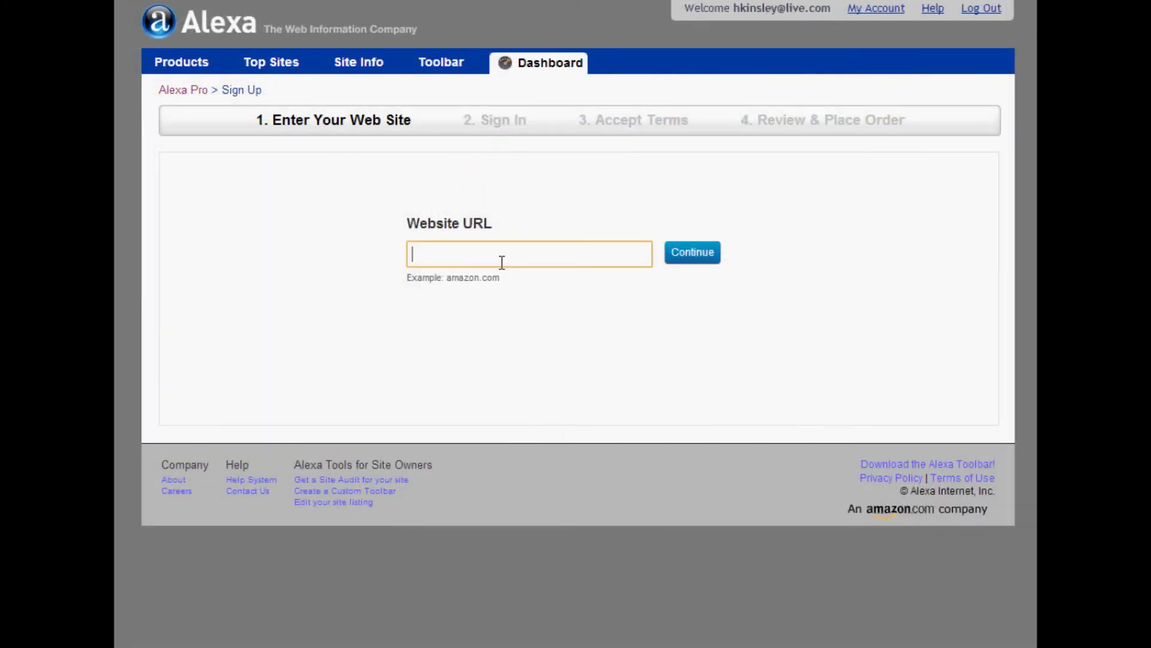
text(sentdex.com)
click(676, 258)
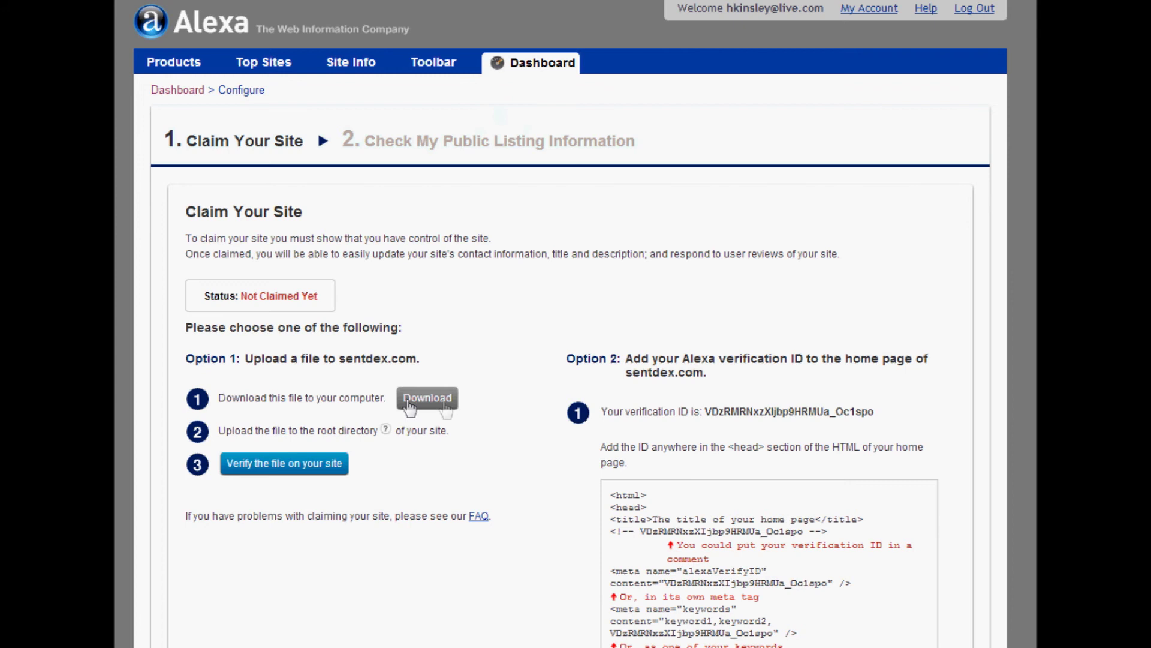
scroll(790, 443, down, 2)
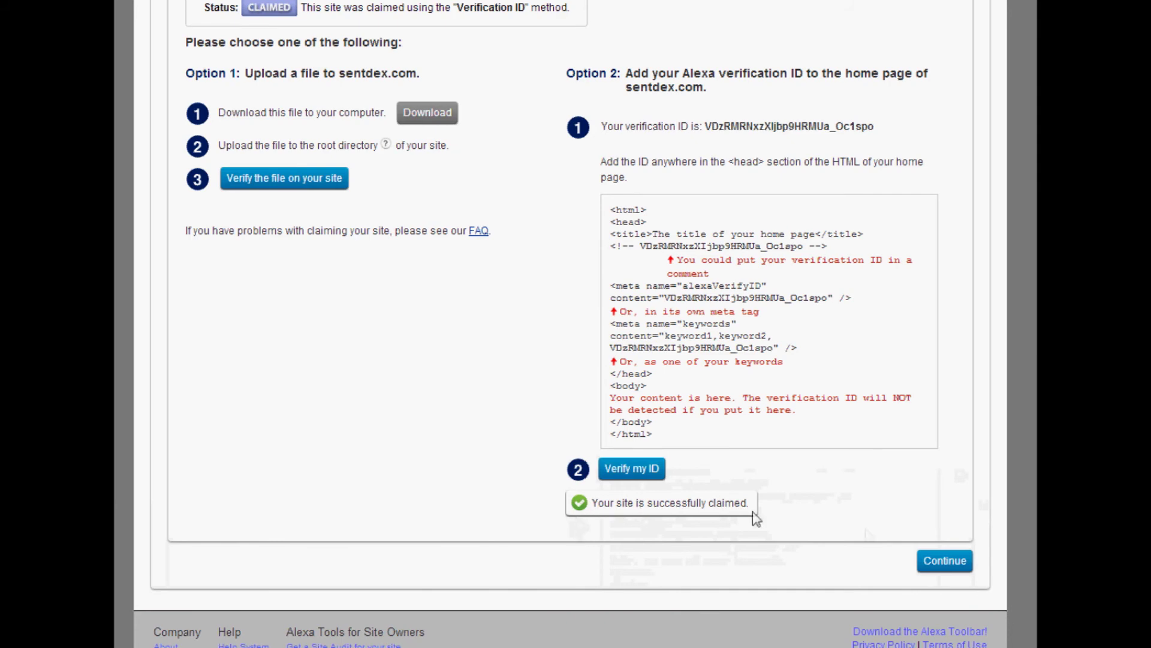
click(934, 565)
Save the listing titled Sentdex Sentiment Analysis with its description and United States as country
scroll(653, 233, up, 3)
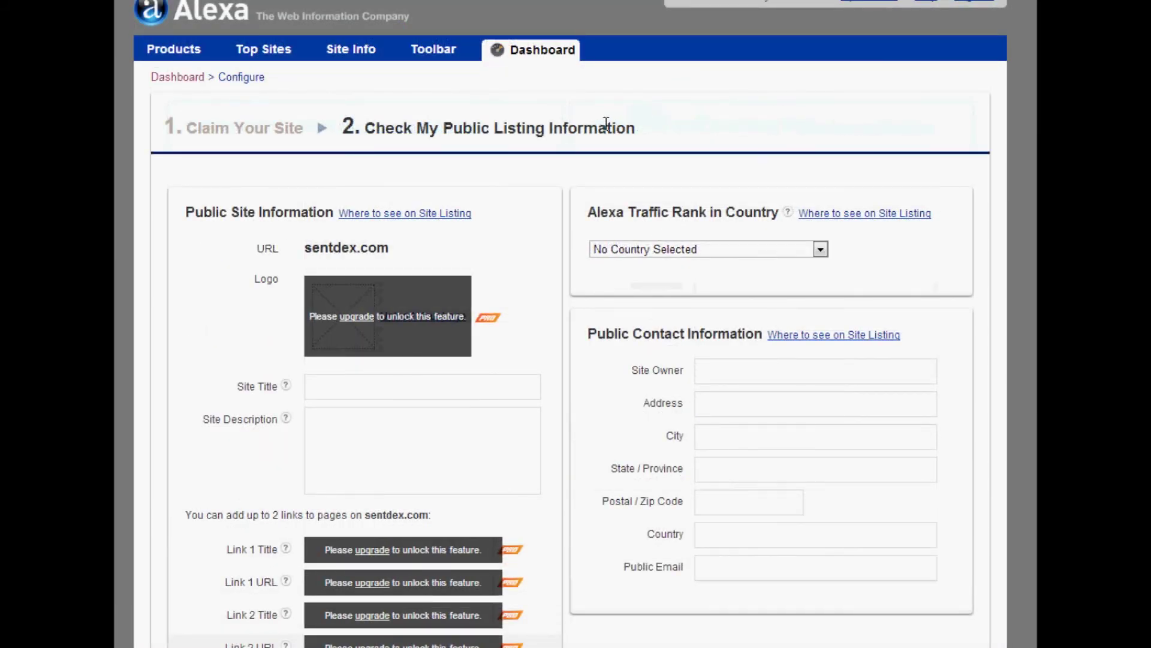
scroll(481, 234, down, 3)
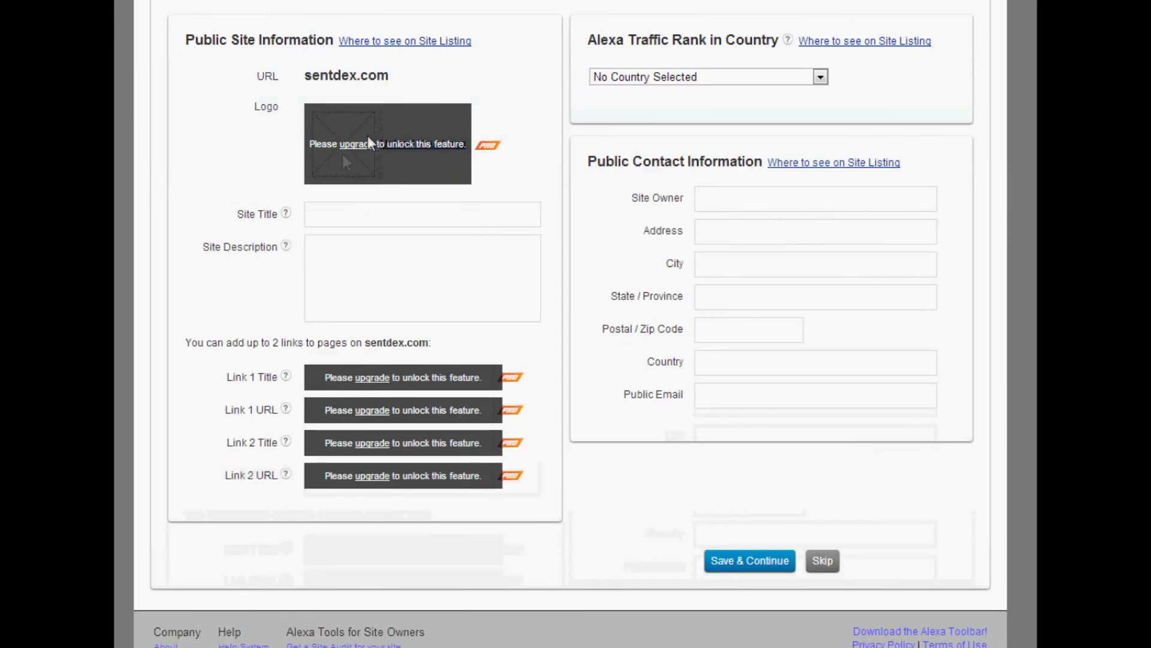
scroll(351, 245, up, 3)
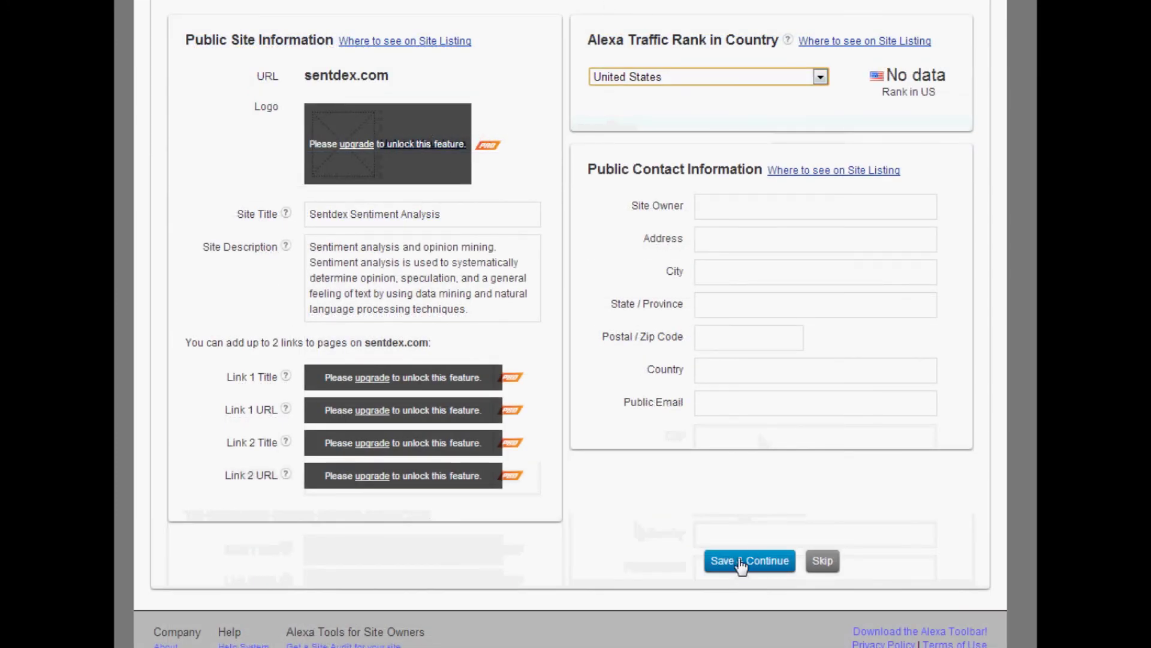
click(742, 563)
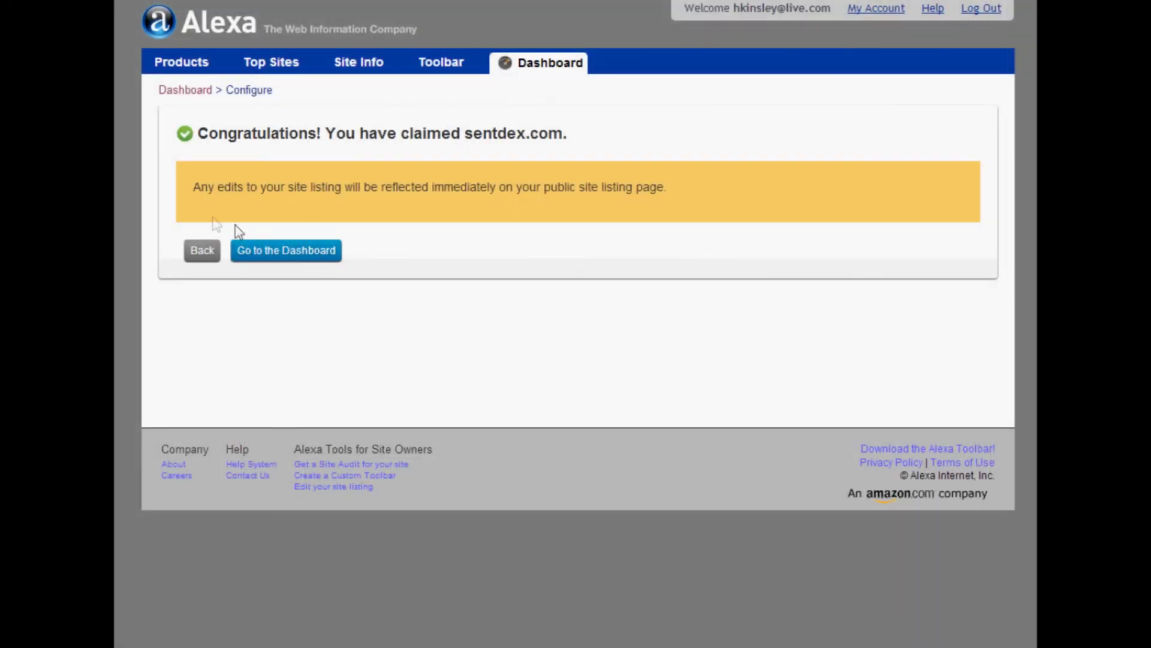
drag(194, 188, 594, 192)
Return to the Alexa dashboard and review sentdex.com's Intro Plan panels and Site Management
click(370, 236)
click(282, 252)
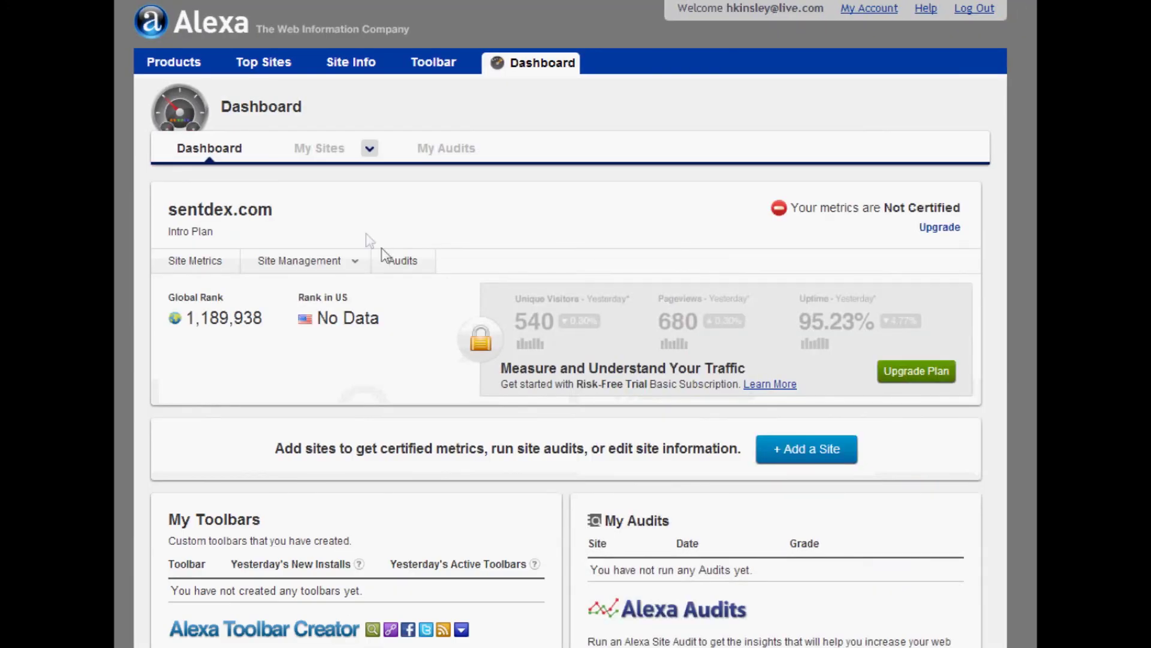
scroll(290, 149, down, 2)
scroll(498, 188, up, 3)
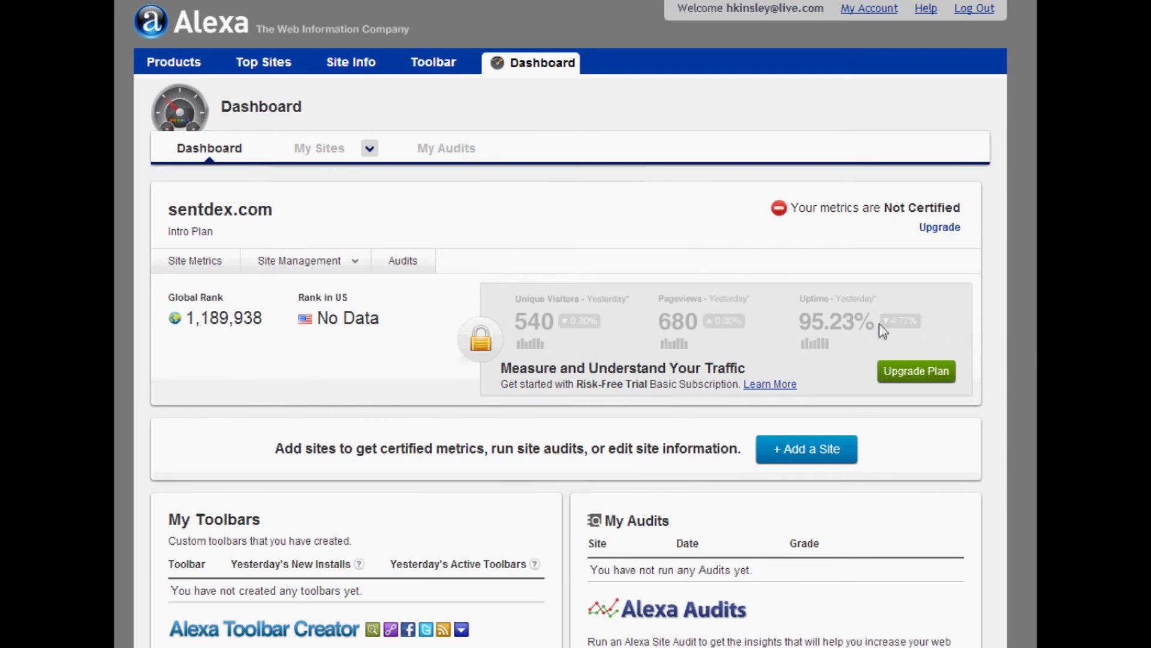
scroll(456, 343, down, 3)
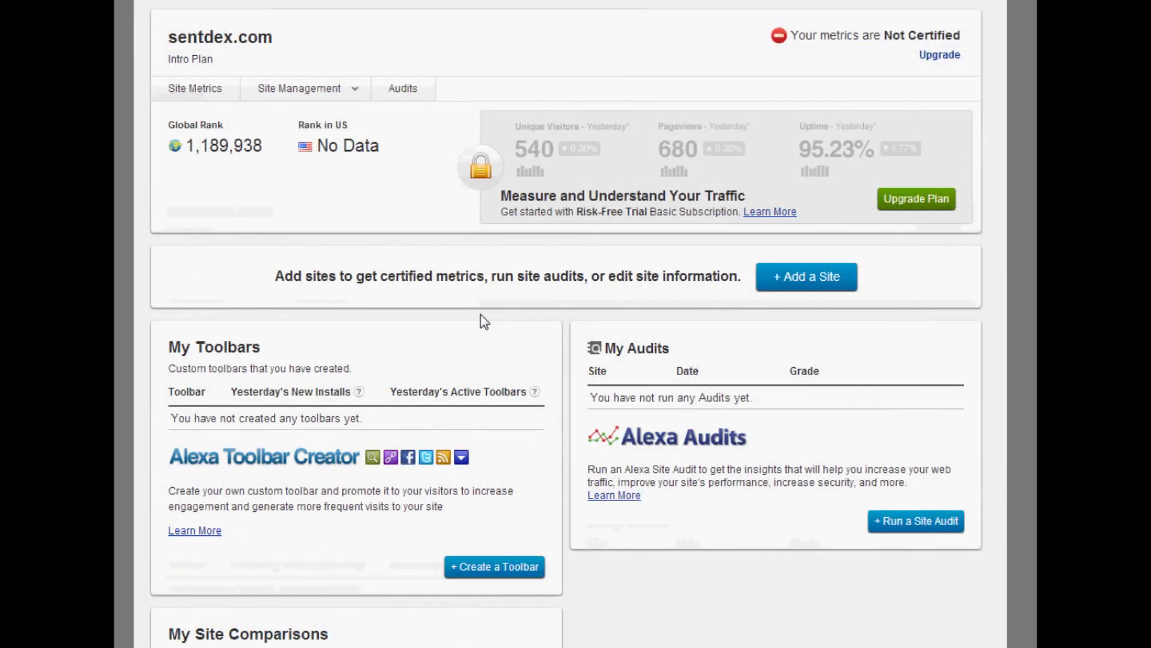
scroll(485, 322, up, 3)
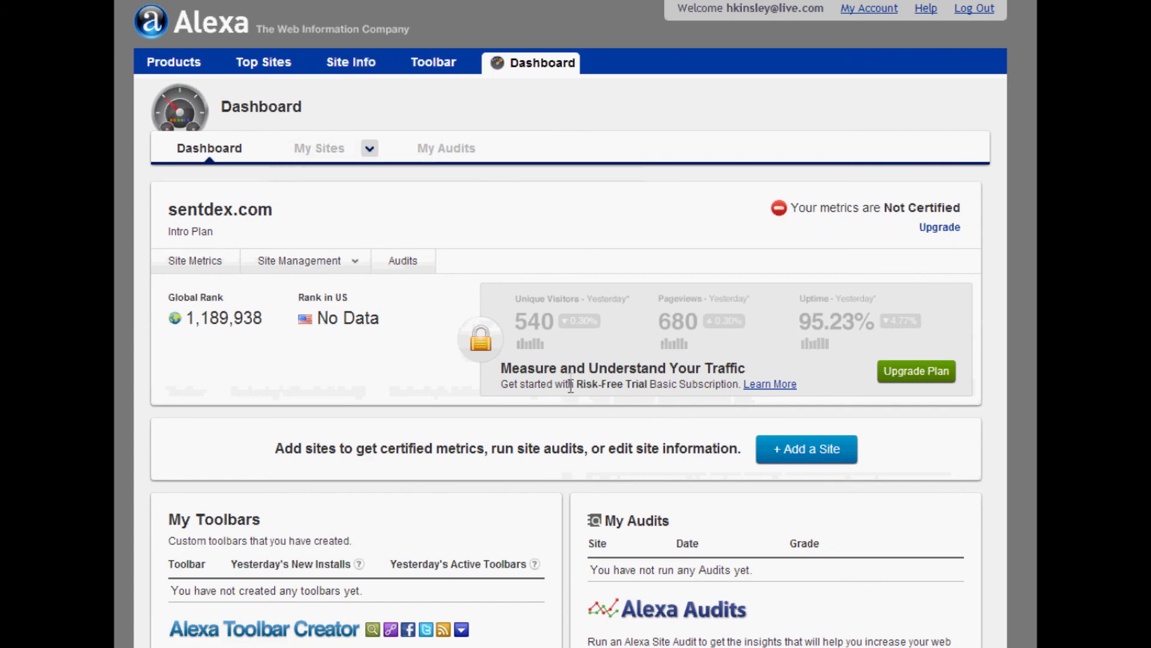
scroll(552, 207, down, 5)
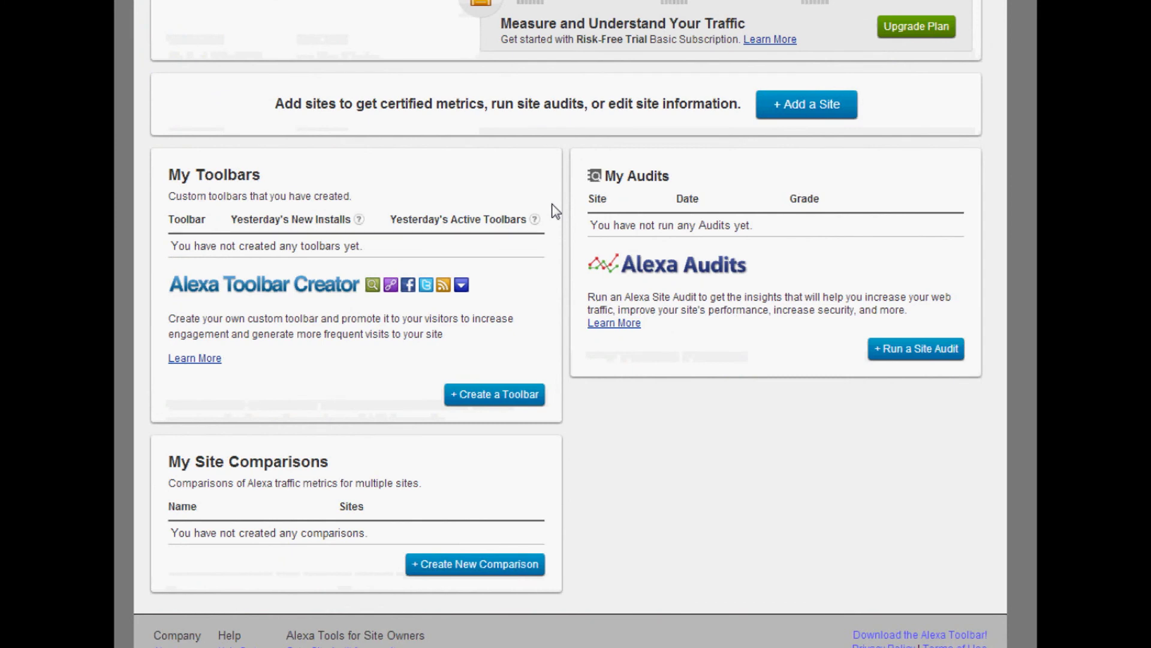
scroll(556, 211, up, 1)
scroll(571, 220, up, 4)
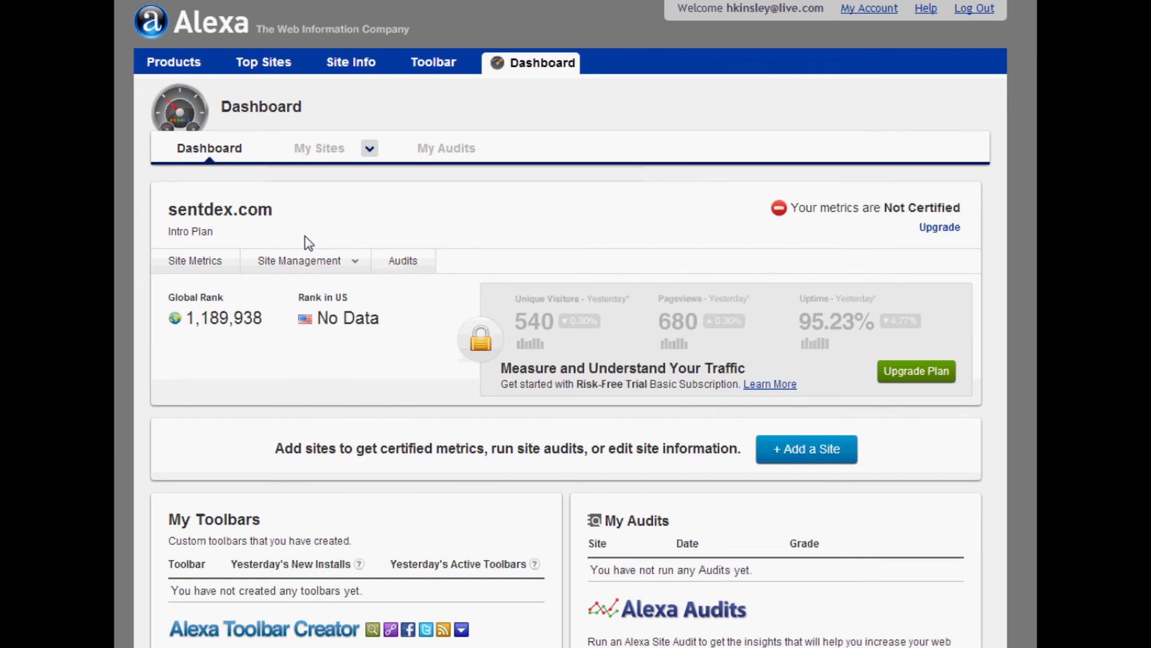
mouse_move(354, 262)
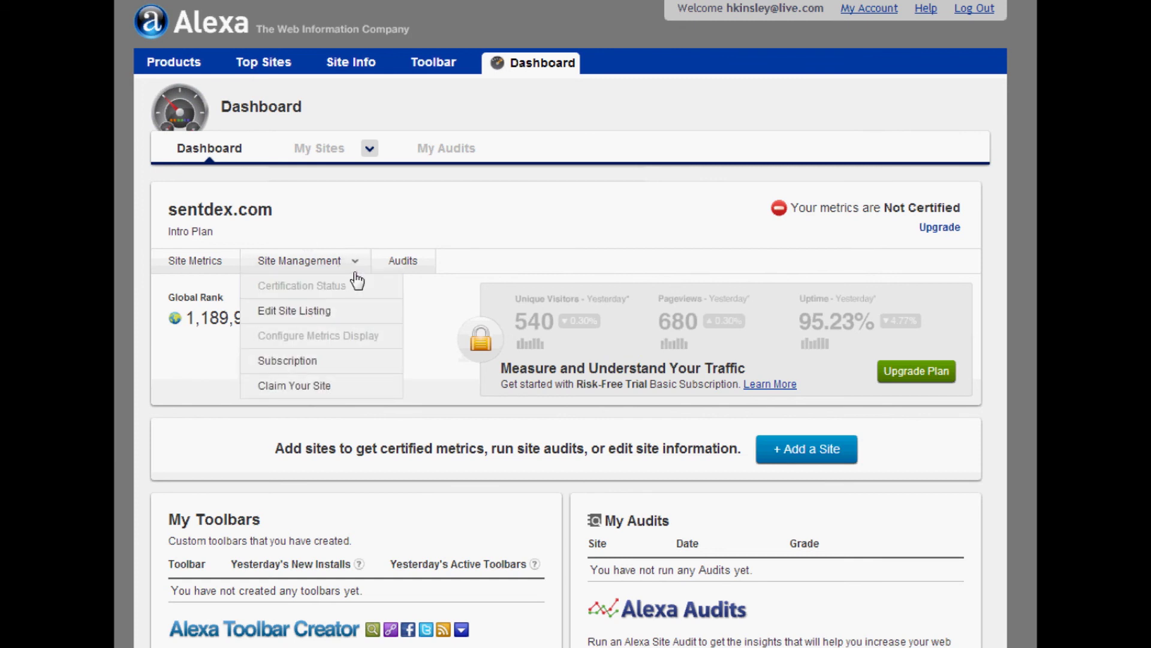